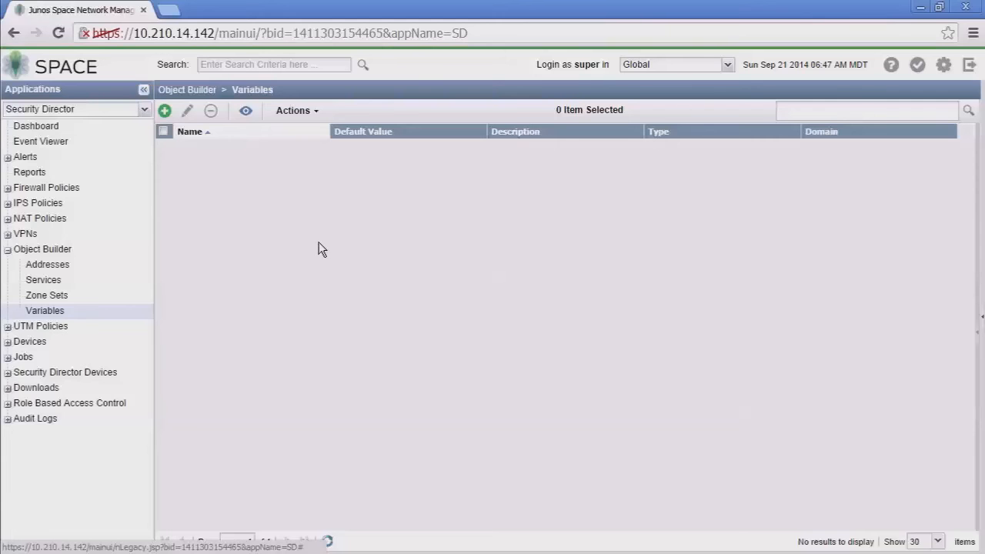
Step: Start a new variable definition named FW-Int-Var with the type Address
{"action": "left_click", "coordinate": [166, 112]}
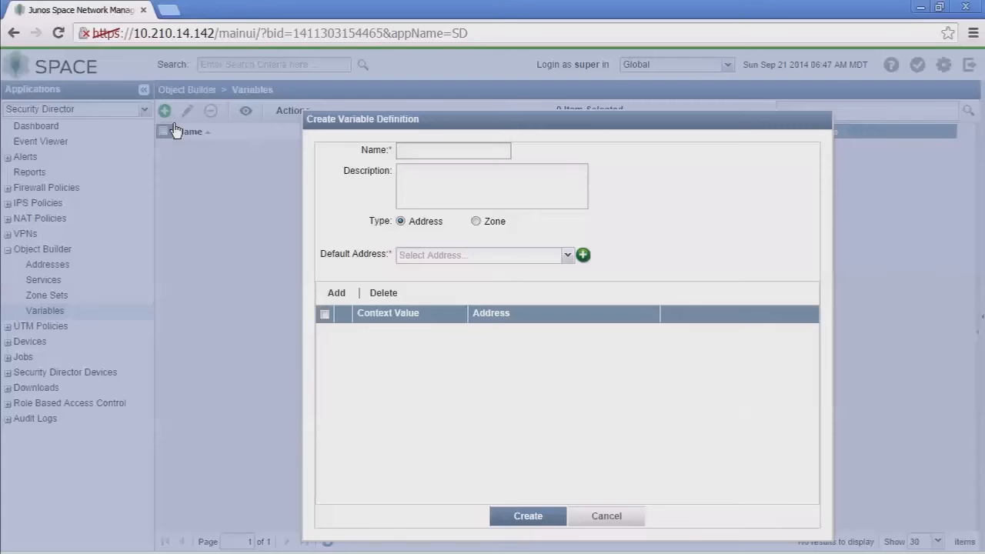
{"action": "type", "text": "FW-Int-Var"}
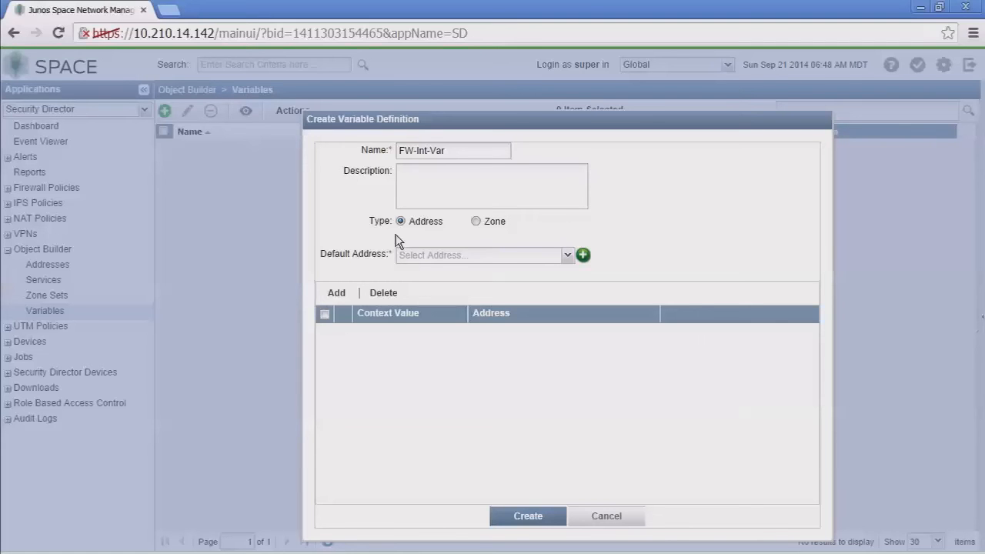
{"action": "left_click", "coordinate": [477, 222]}
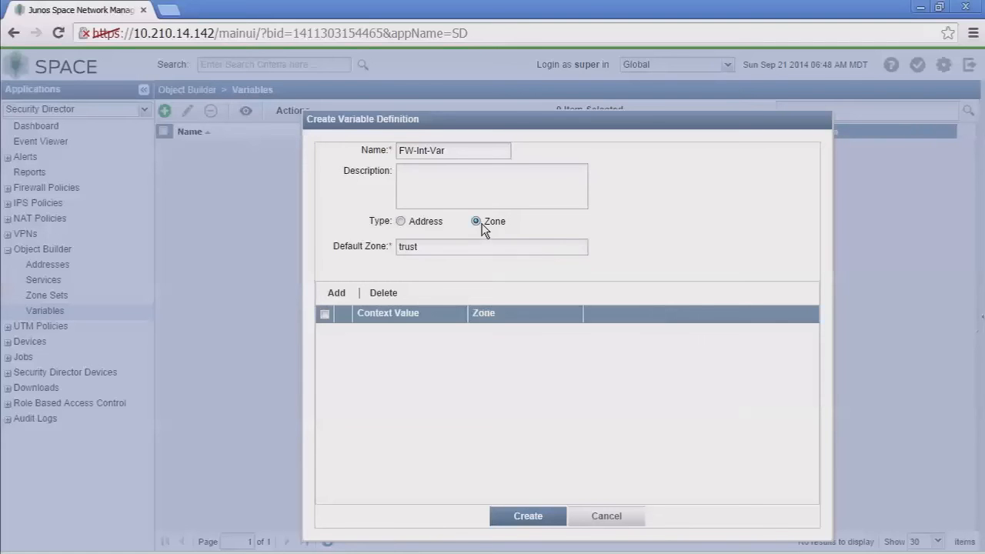
{"action": "left_click", "coordinate": [435, 228]}
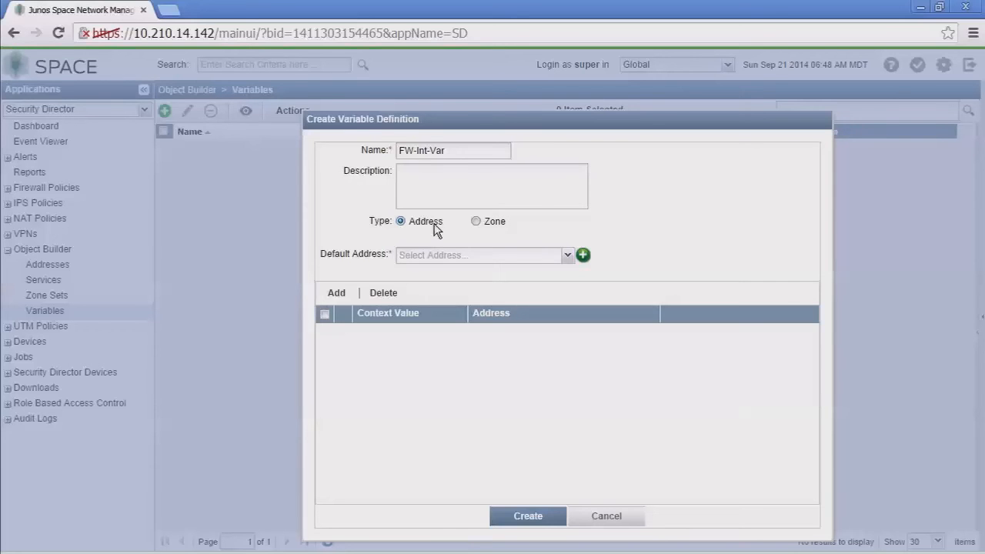
Step: Add a context value for device Branch-1 and map it to the address Branch-1-Hosts
{"action": "left_click", "coordinate": [350, 299]}
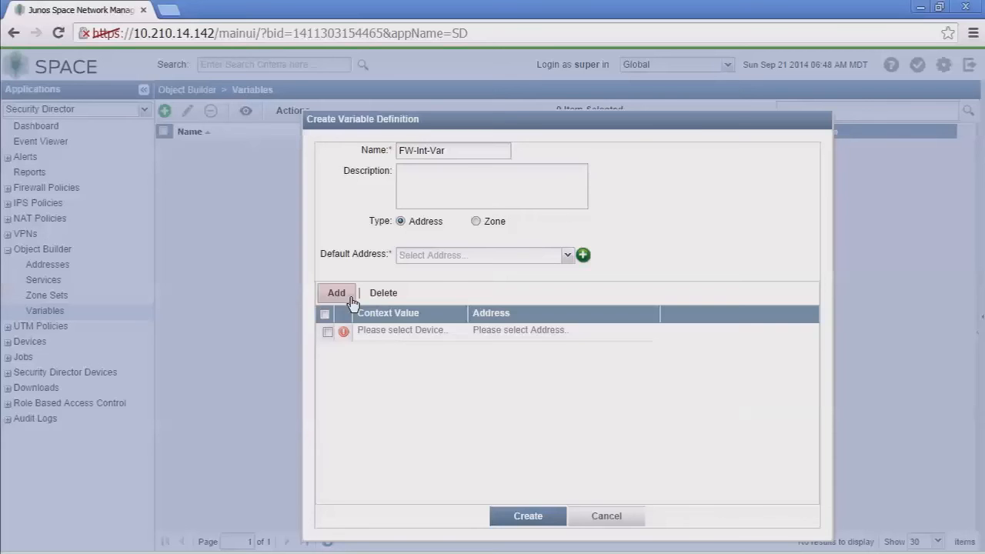
{"action": "left_click", "coordinate": [390, 329]}
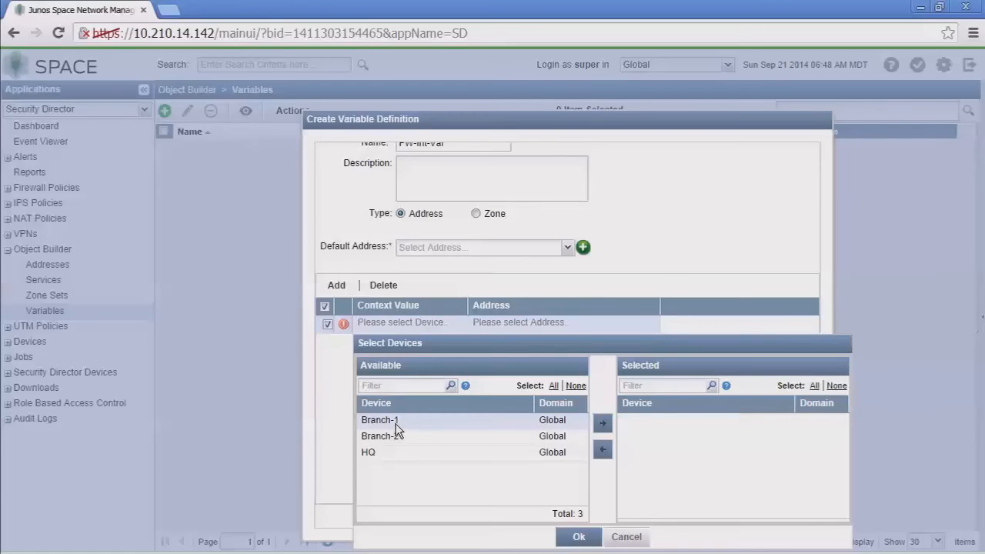
{"action": "left_click_drag", "start_coordinate": [396, 423], "coordinate": [631, 428]}
{"action": "left_click", "coordinate": [579, 536]}
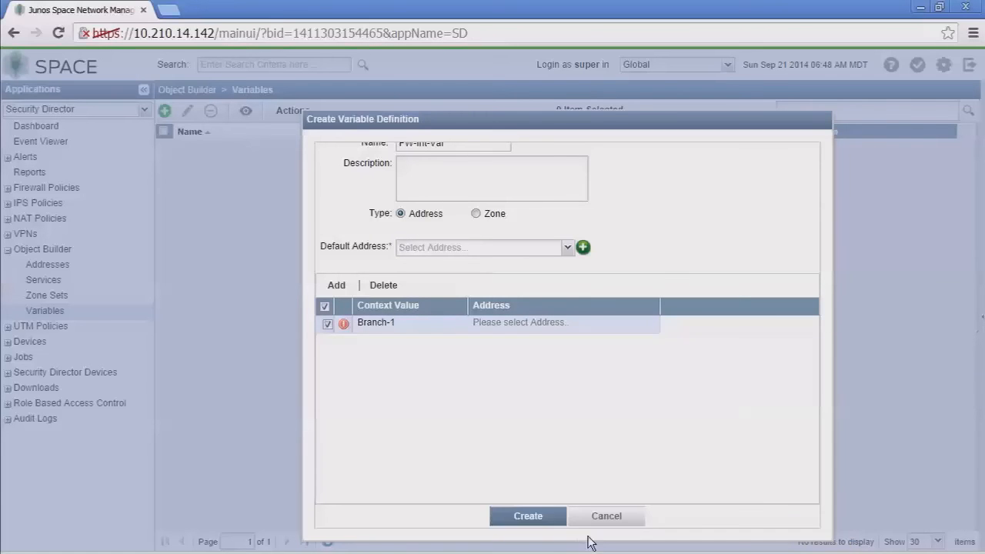
{"action": "left_click", "coordinate": [550, 324]}
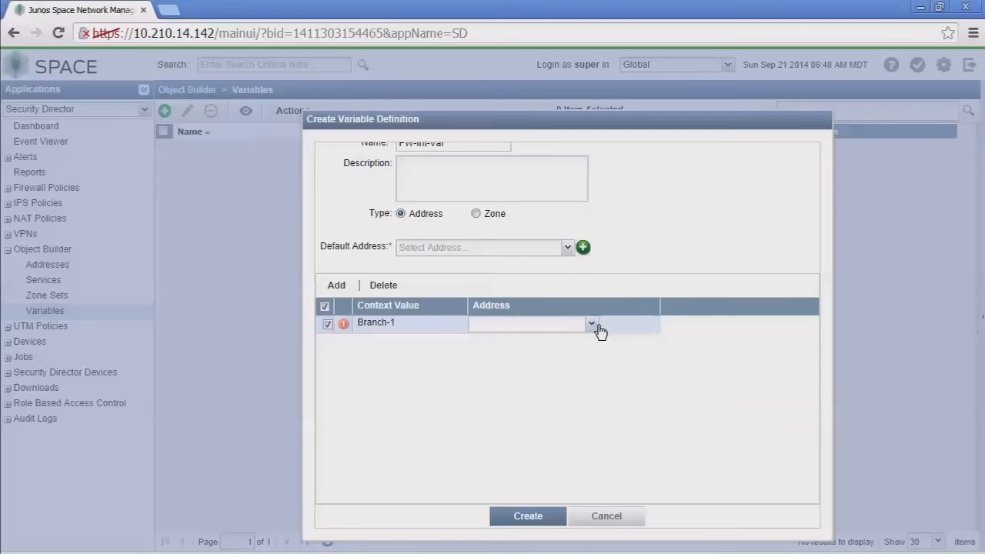
{"action": "left_click", "coordinate": [592, 324]}
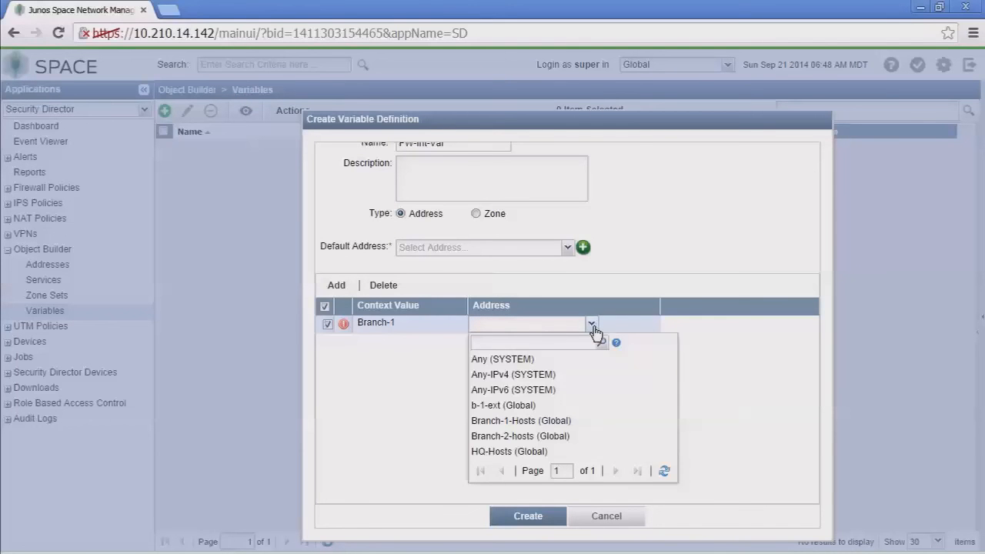
{"action": "left_click", "coordinate": [538, 420]}
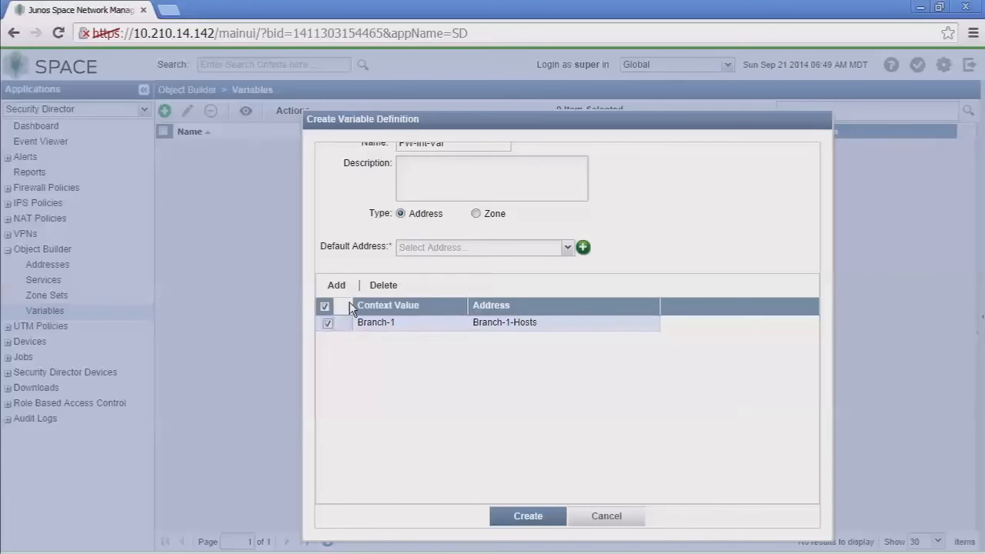
Step: Add a context value for device Branch-2 and map it to the address Branch-2-hosts
{"action": "left_click", "coordinate": [336, 284]}
{"action": "left_click", "coordinate": [436, 324]}
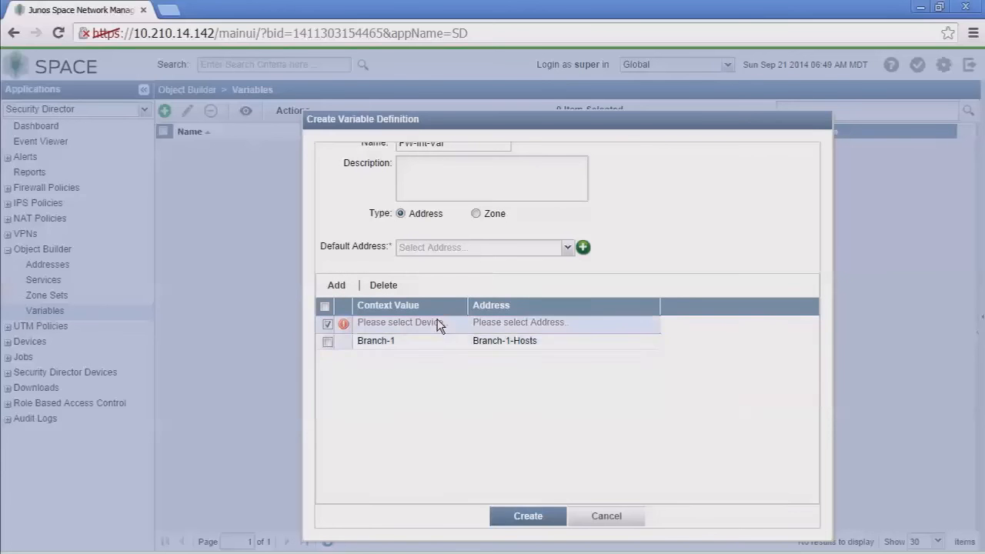
{"action": "double_click", "coordinate": [398, 436]}
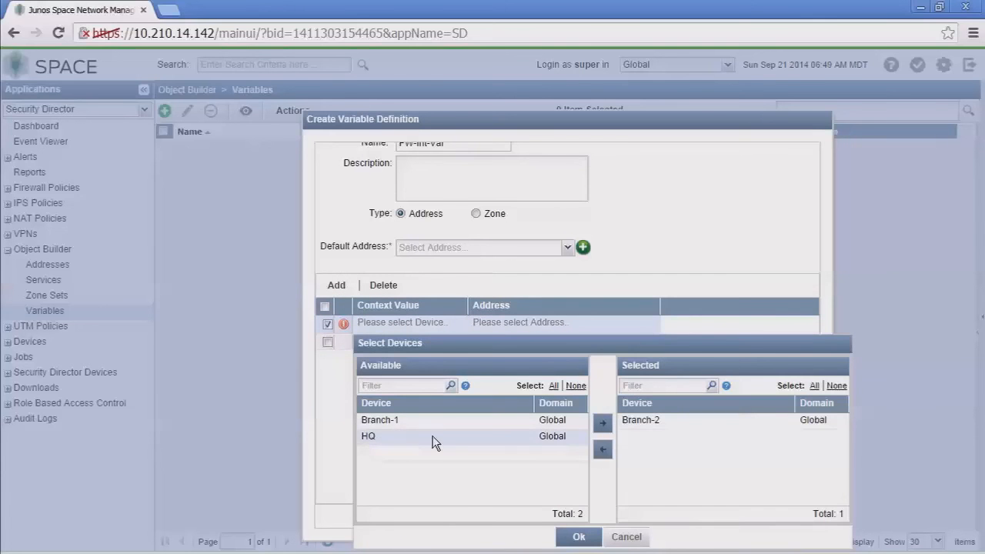
{"action": "left_click", "coordinate": [579, 536]}
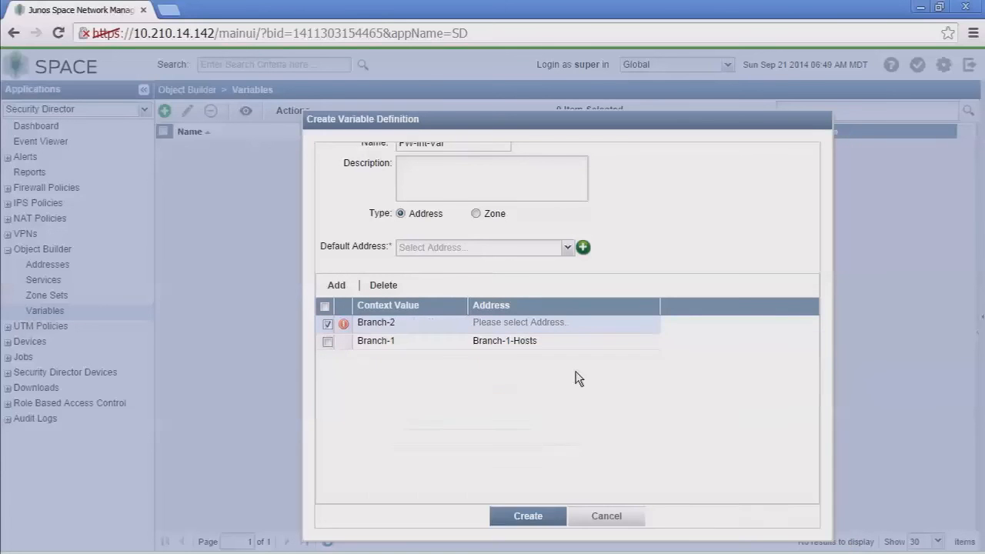
{"action": "left_click", "coordinate": [561, 323]}
{"action": "left_click", "coordinate": [592, 326]}
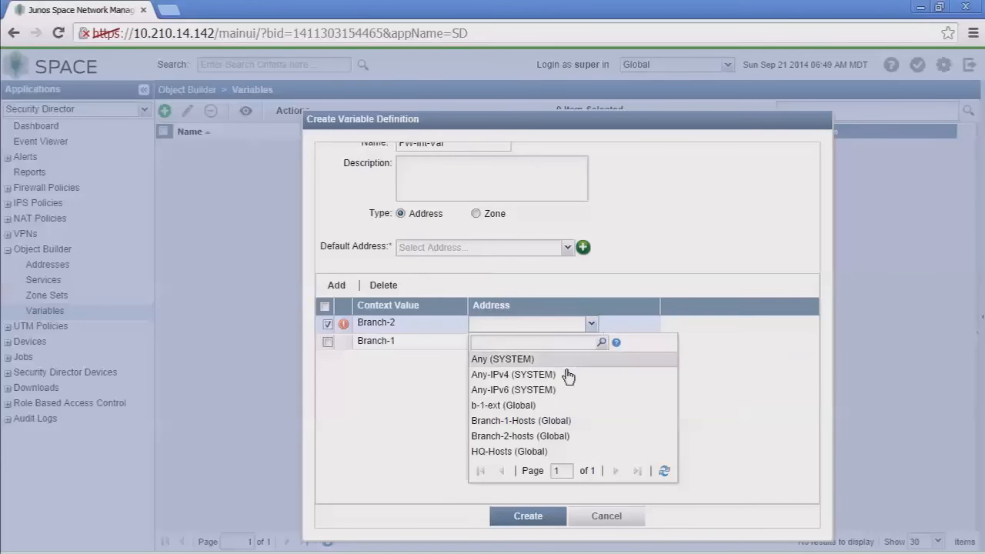
{"action": "left_click", "coordinate": [530, 437]}
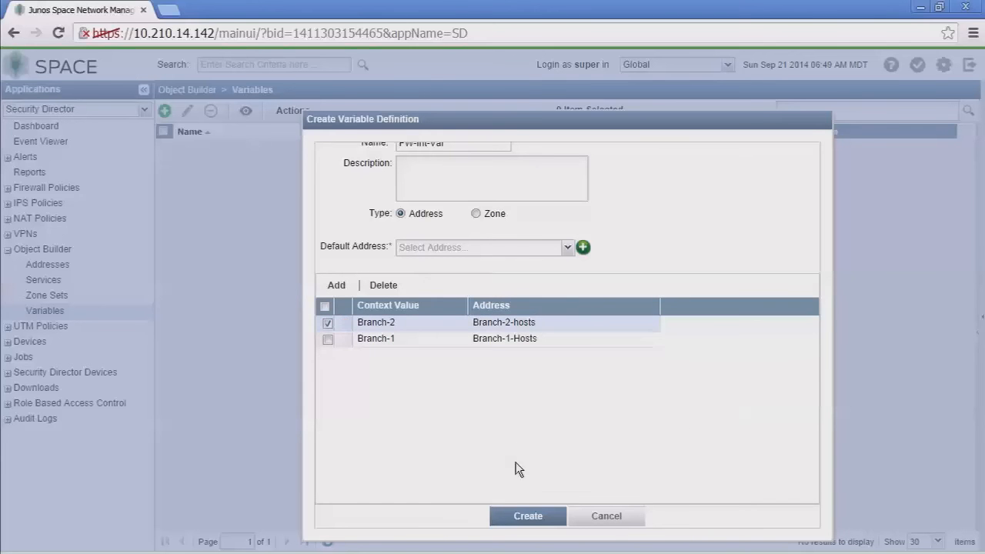
{"action": "left_click", "coordinate": [329, 324]}
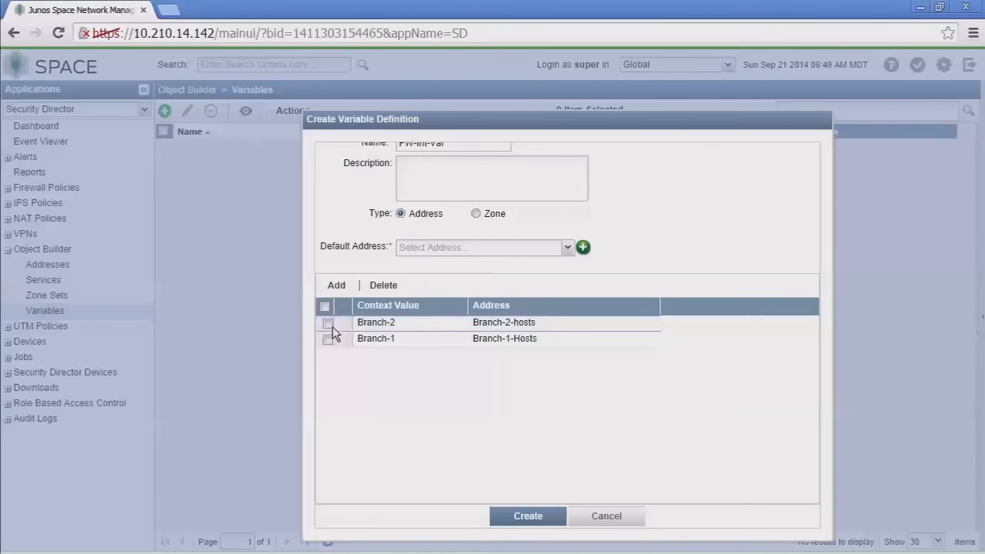
Step: Add a context value for device HQ and map it to the address HQ-Hosts
{"action": "left_click", "coordinate": [338, 285]}
{"action": "left_click", "coordinate": [382, 321]}
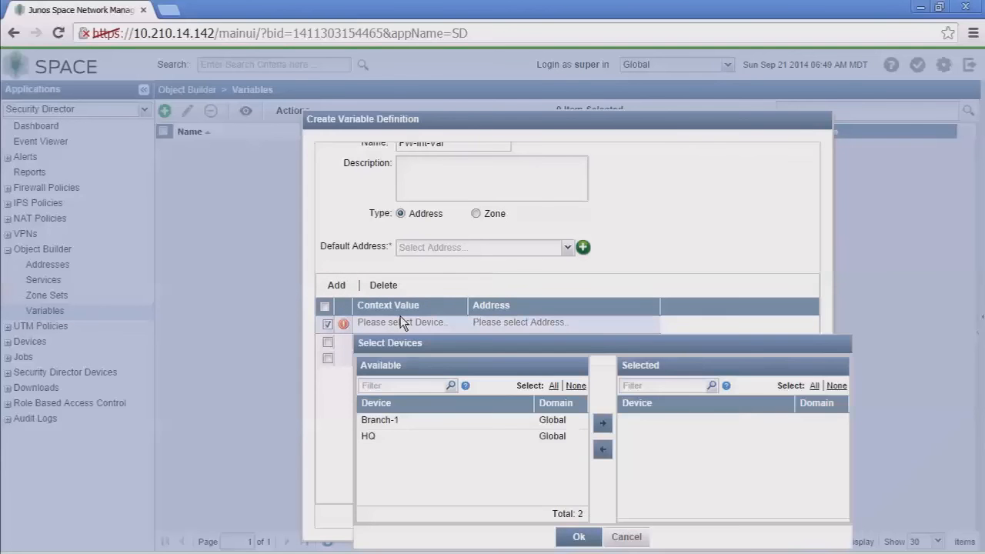
{"action": "double_click", "coordinate": [397, 454]}
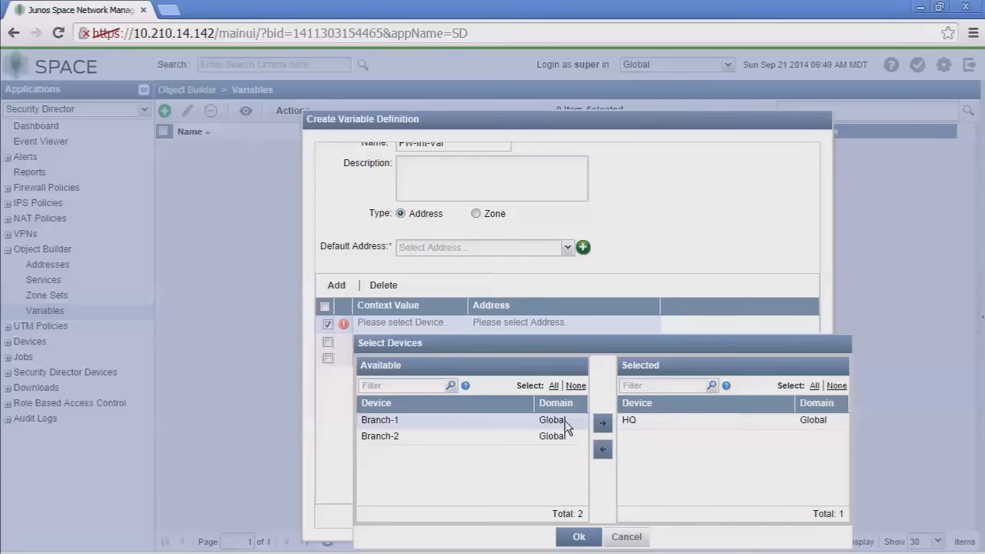
{"action": "left_click", "coordinate": [577, 535]}
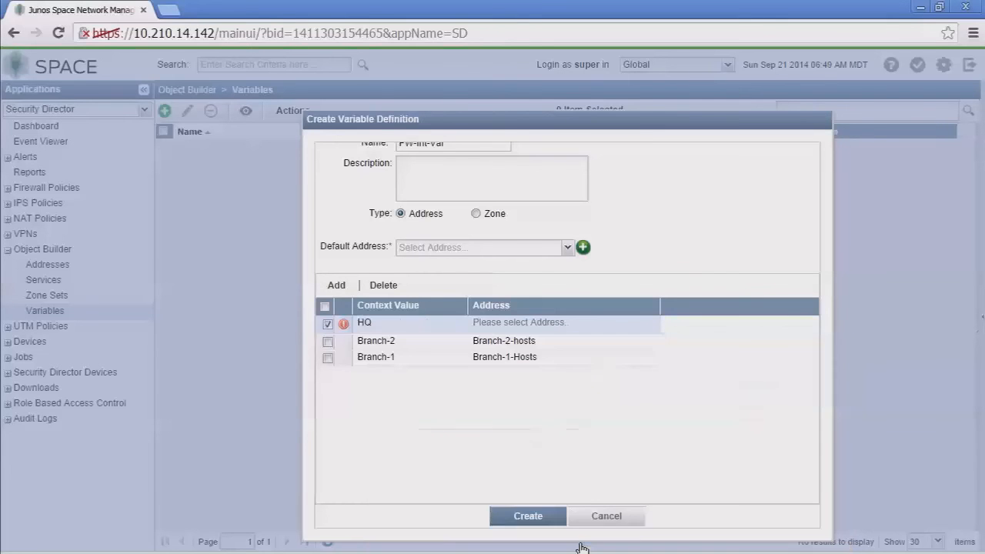
{"action": "left_click", "coordinate": [581, 324]}
{"action": "left_click", "coordinate": [590, 324]}
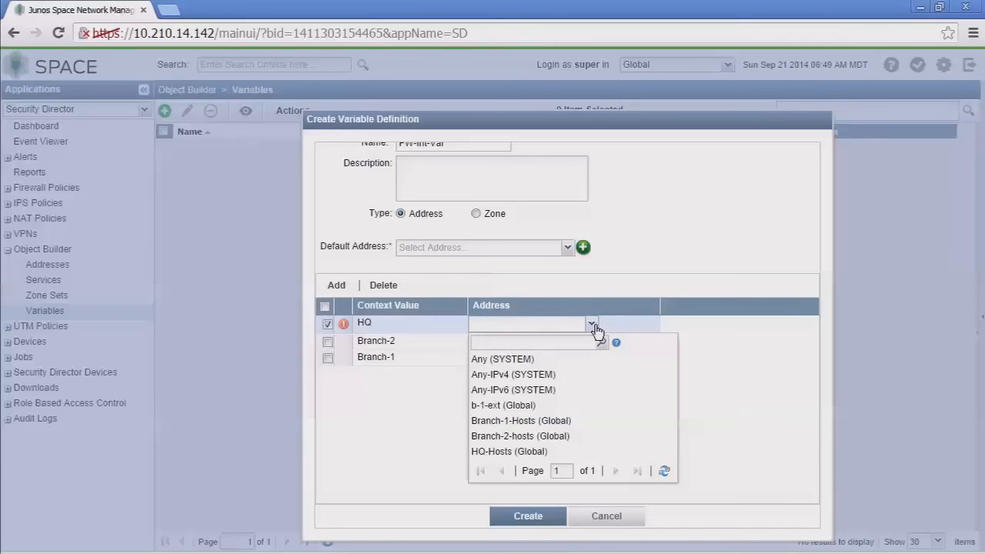
{"action": "left_click", "coordinate": [537, 451]}
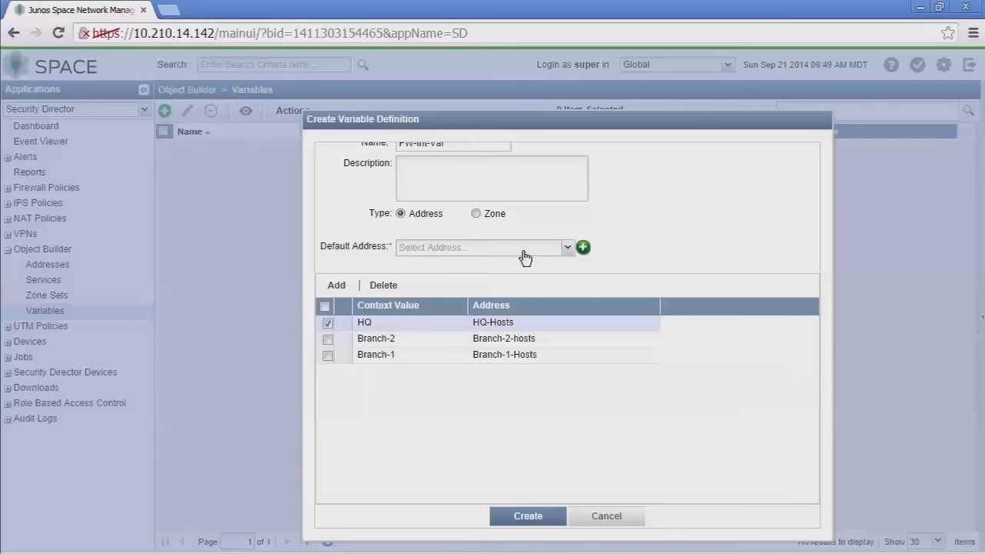
{"action": "left_click", "coordinate": [327, 323]}
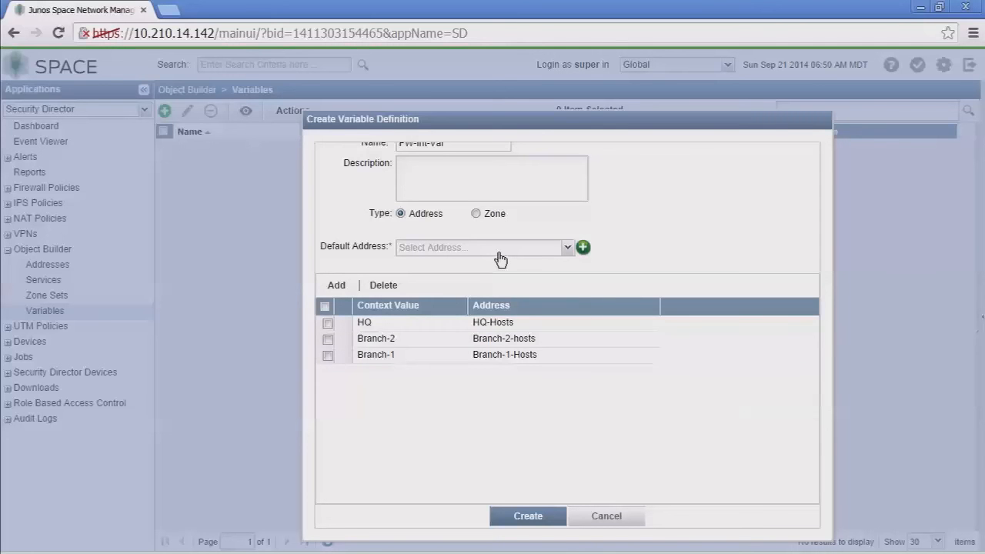
Step: Set the variable's default address to Any-IPv4 and create the variable
{"action": "left_click", "coordinate": [564, 248]}
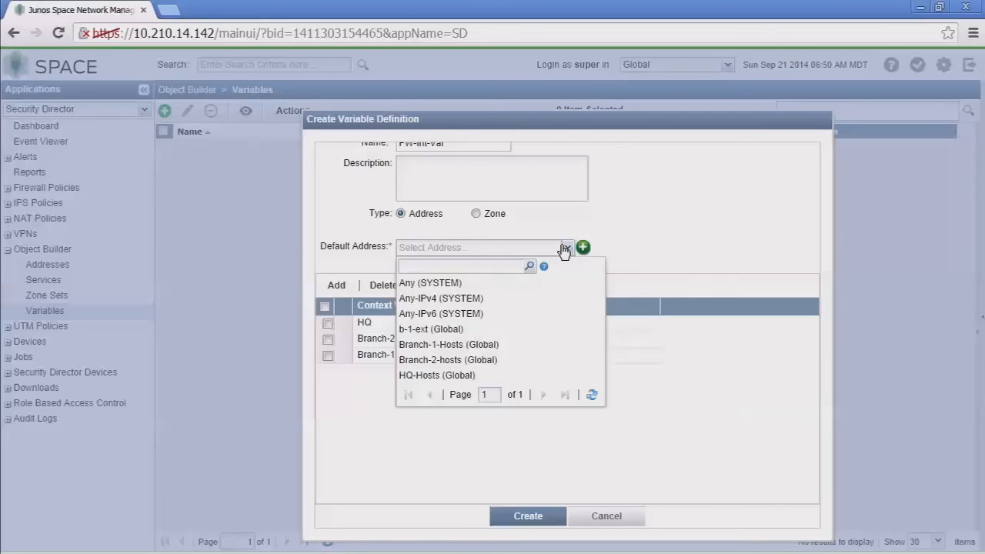
{"action": "left_click", "coordinate": [508, 301]}
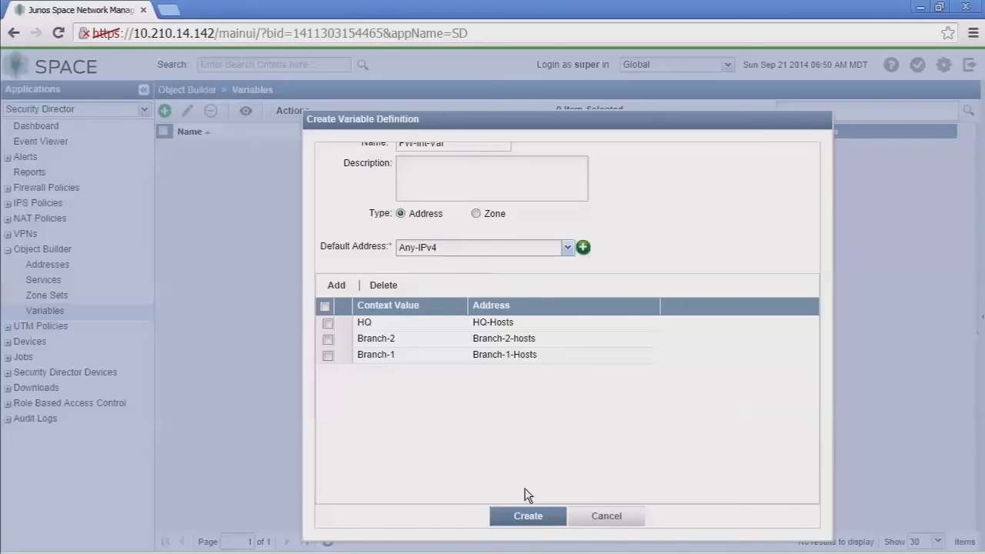
{"action": "left_click", "coordinate": [528, 516]}
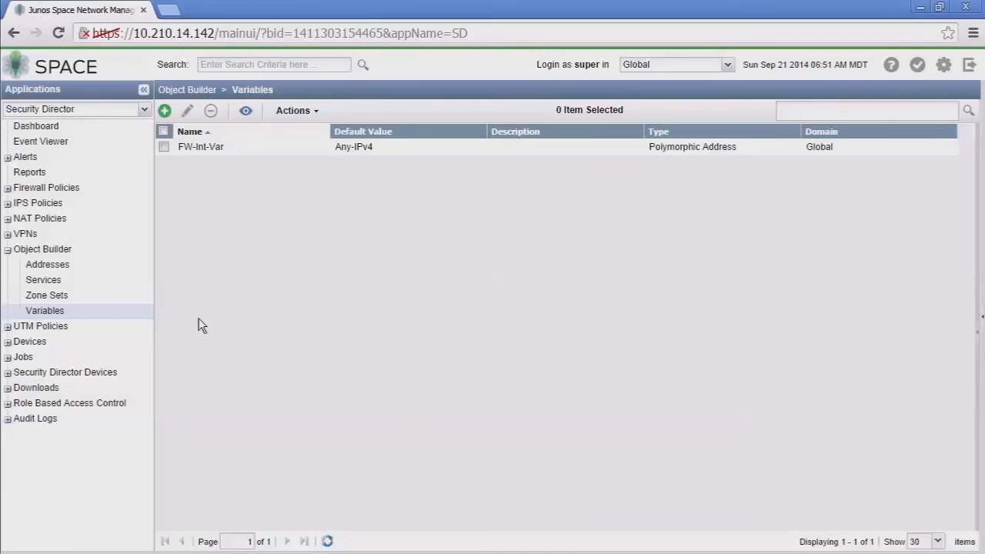
Step: Create a group firewall policy named FW-Var, managed as Global Policy, with devices Branch-1, Branch-2 and HQ assigned
{"action": "left_click", "coordinate": [20, 189]}
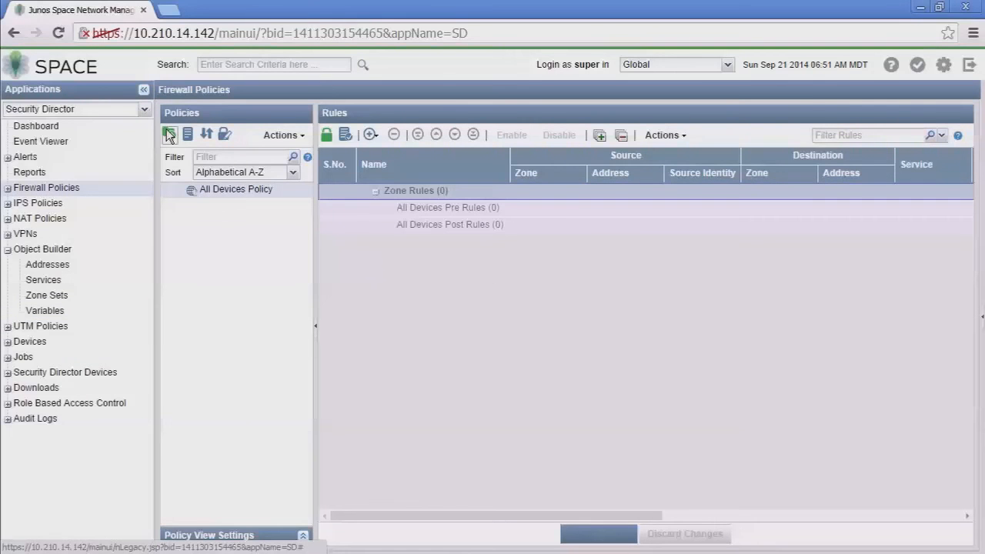
{"action": "left_click", "coordinate": [169, 136]}
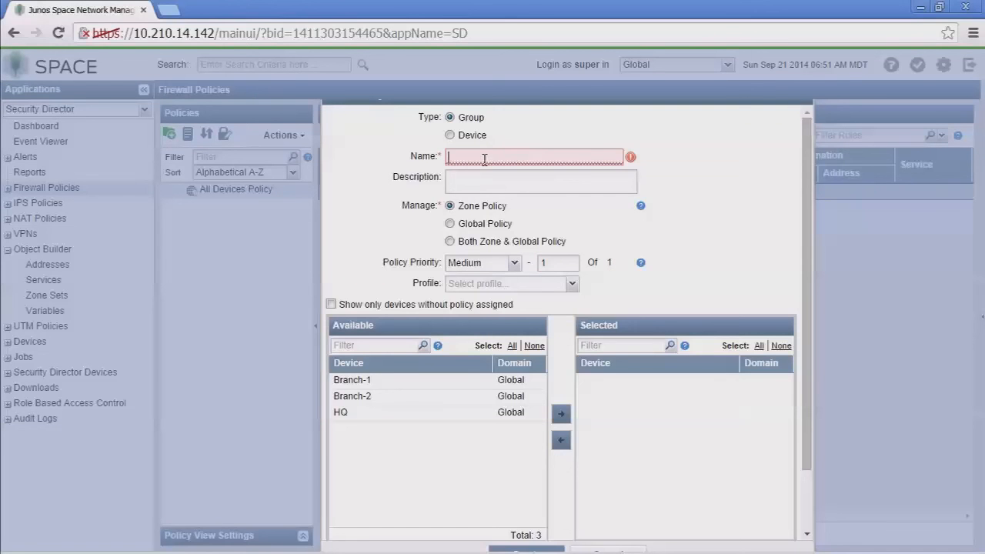
{"action": "type", "text": "FW-Var"}
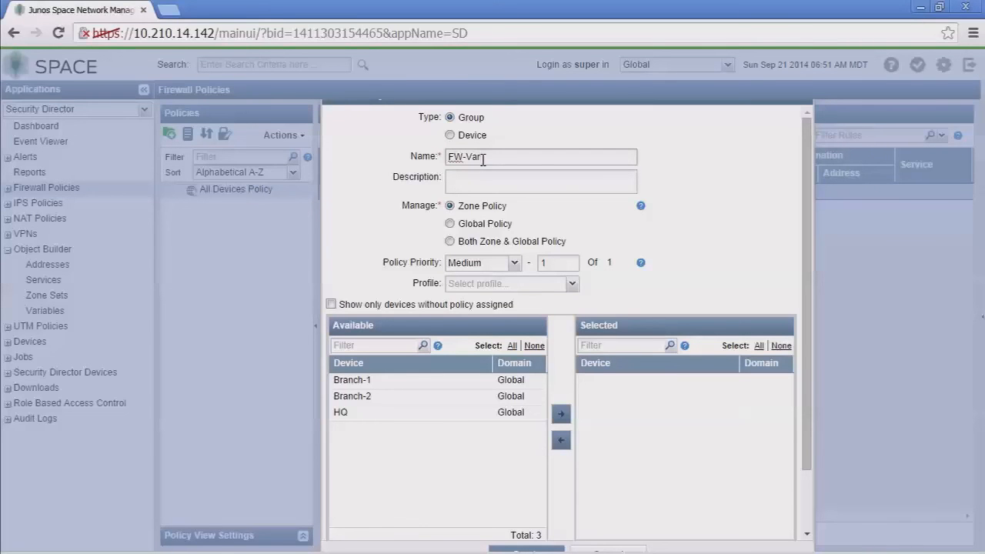
{"action": "left_click", "coordinate": [477, 225]}
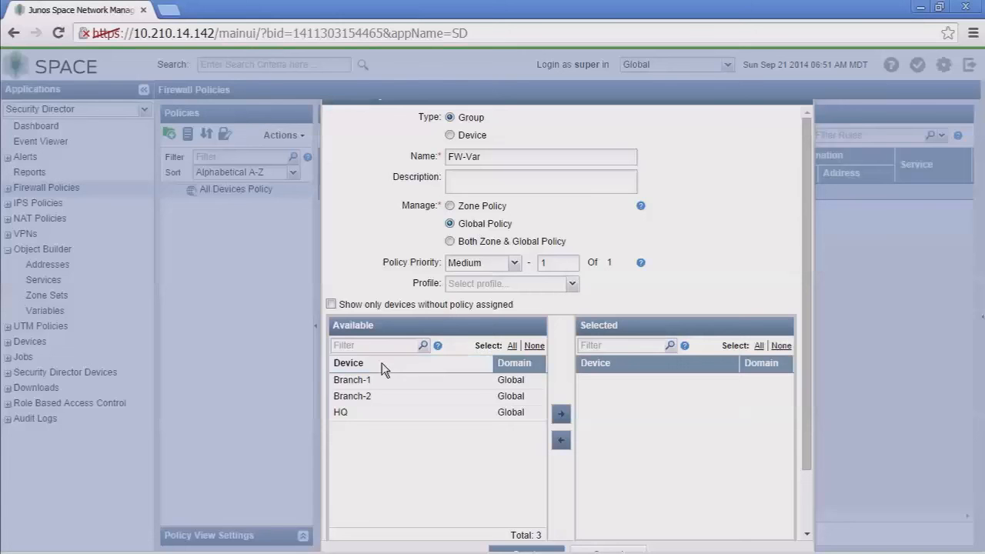
{"action": "left_click", "coordinate": [369, 380]}
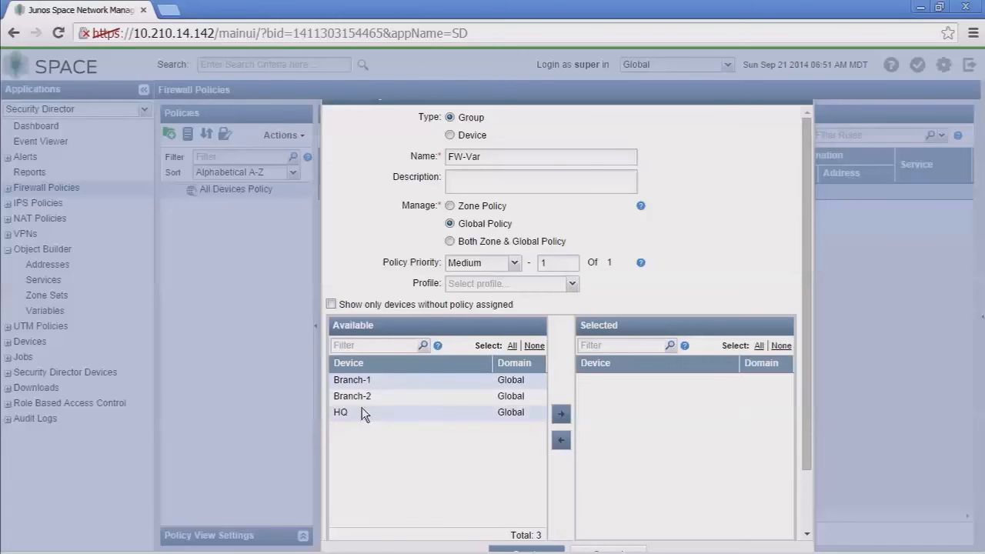
{"action": "left_click", "coordinate": [561, 414]}
{"action": "scroll", "coordinate": [800, 423], "scroll_direction": "down", "scroll_amount": 2}
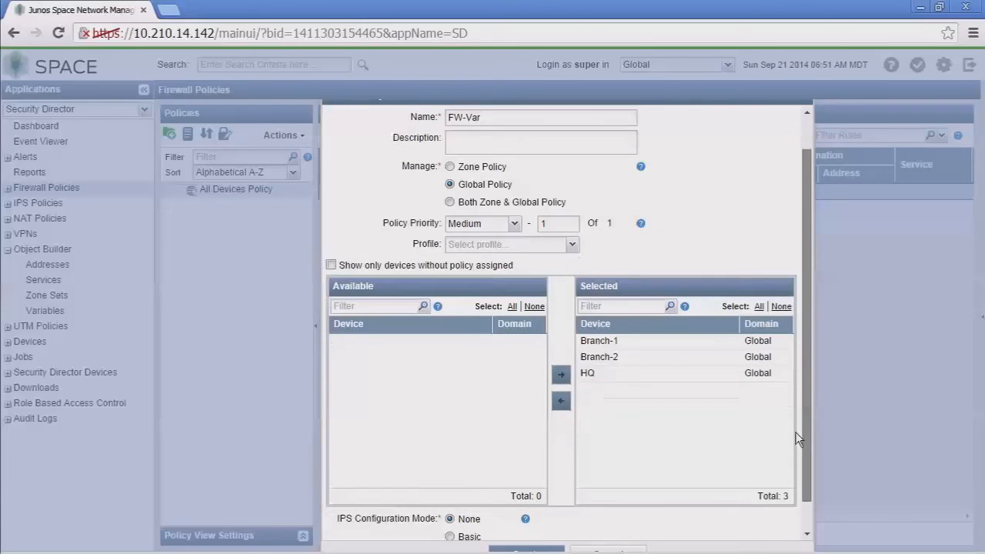
{"action": "left_click", "coordinate": [544, 548]}
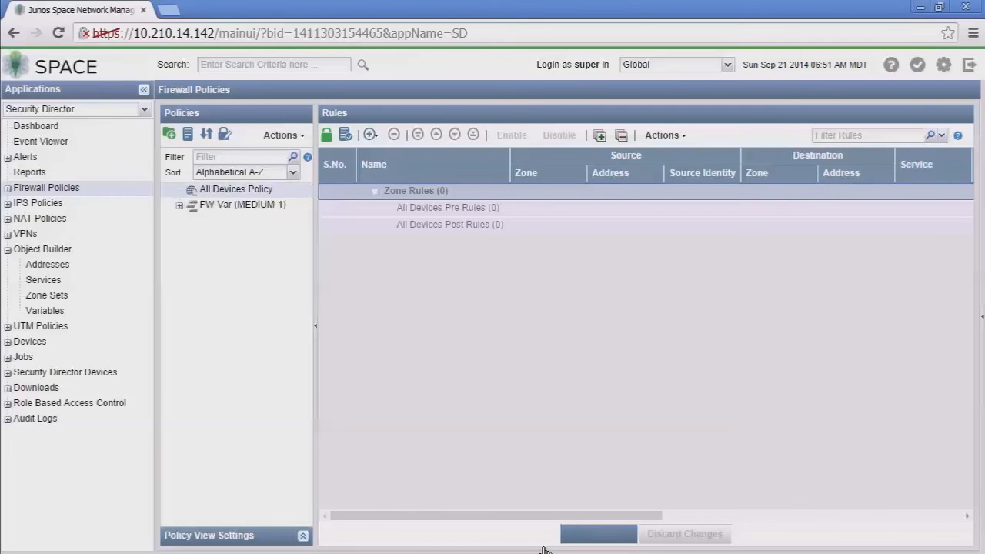
Step: Lock the FW-Var policy for editing and create a global pre rule in it
{"action": "left_click", "coordinate": [218, 206]}
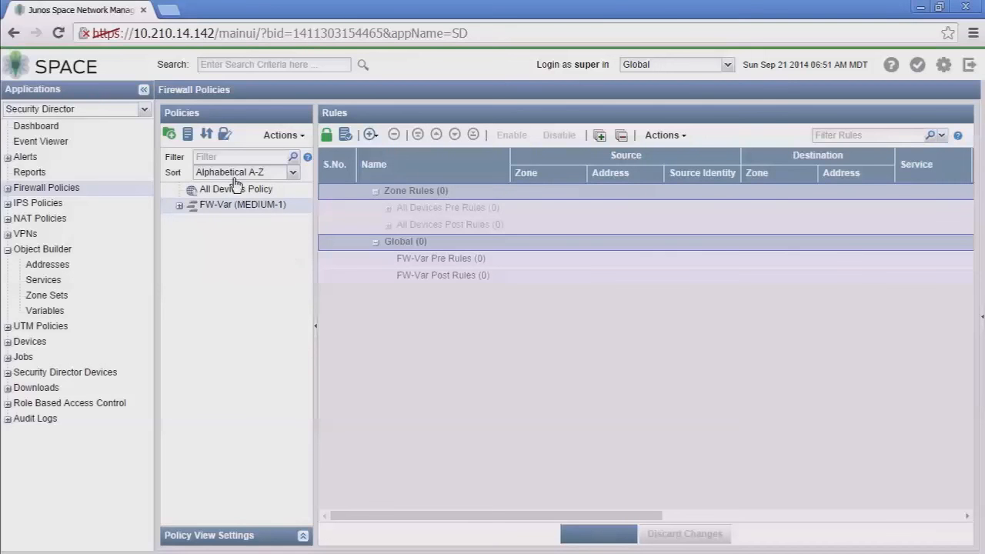
{"action": "left_click", "coordinate": [327, 140]}
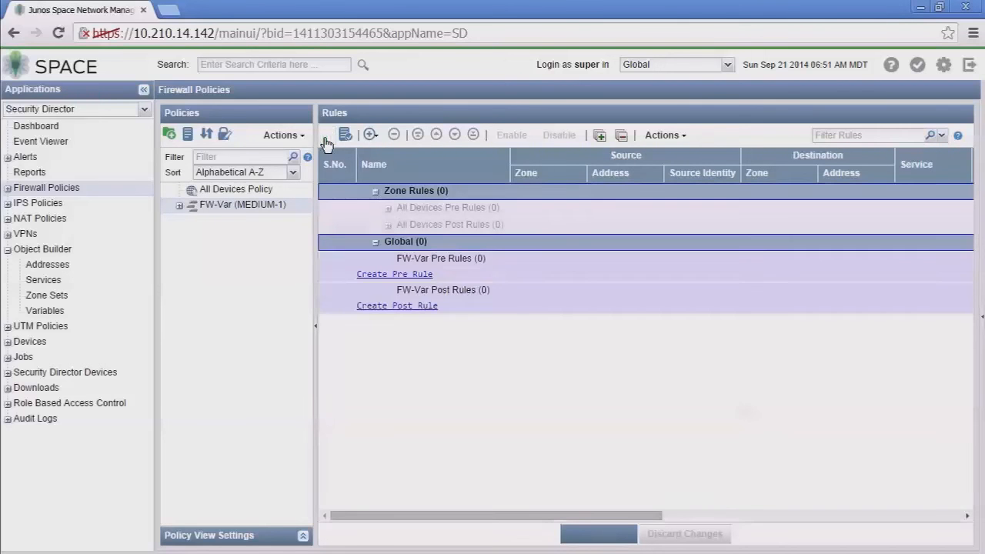
{"action": "left_click", "coordinate": [406, 275]}
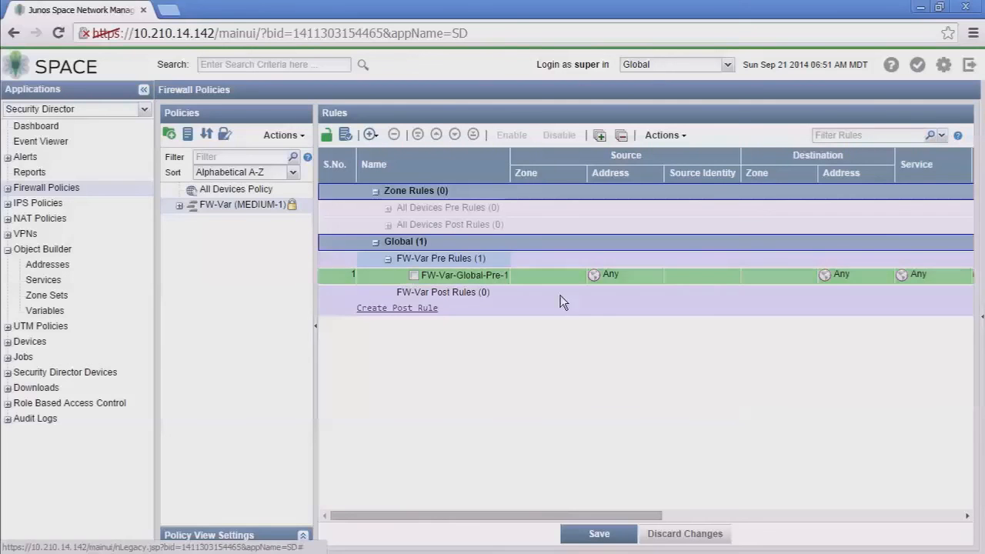
Step: Set the source address of rule FW-Var-Global-Pre-1 to the variable FW-Int-Var
{"action": "left_click", "coordinate": [616, 274]}
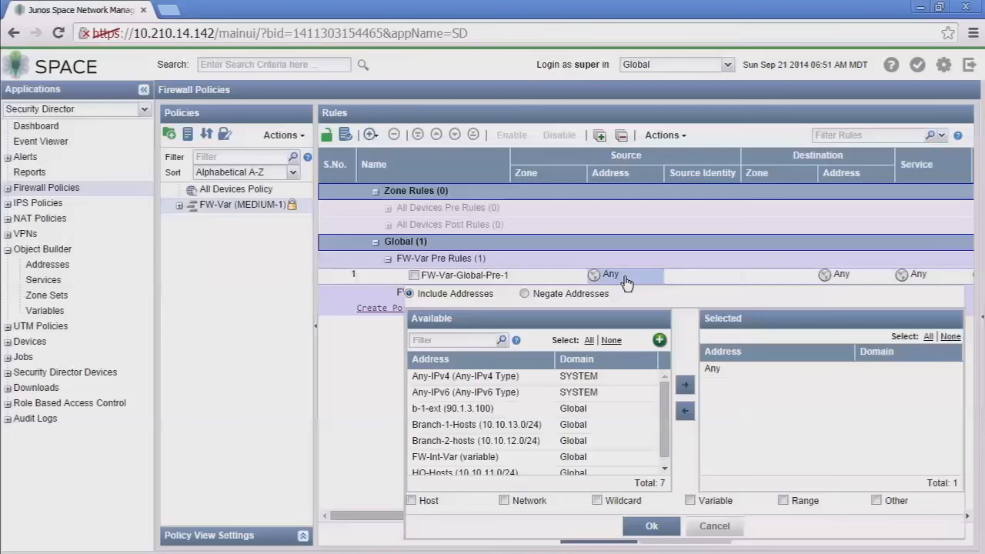
{"action": "left_click_drag", "start_coordinate": [664, 431], "coordinate": [664, 438]}
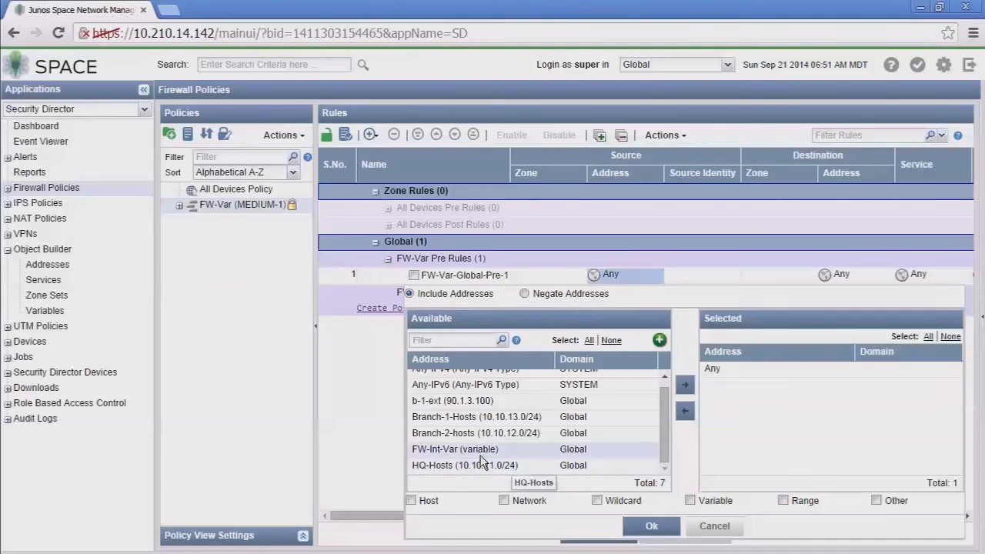
{"action": "double_click", "coordinate": [445, 457]}
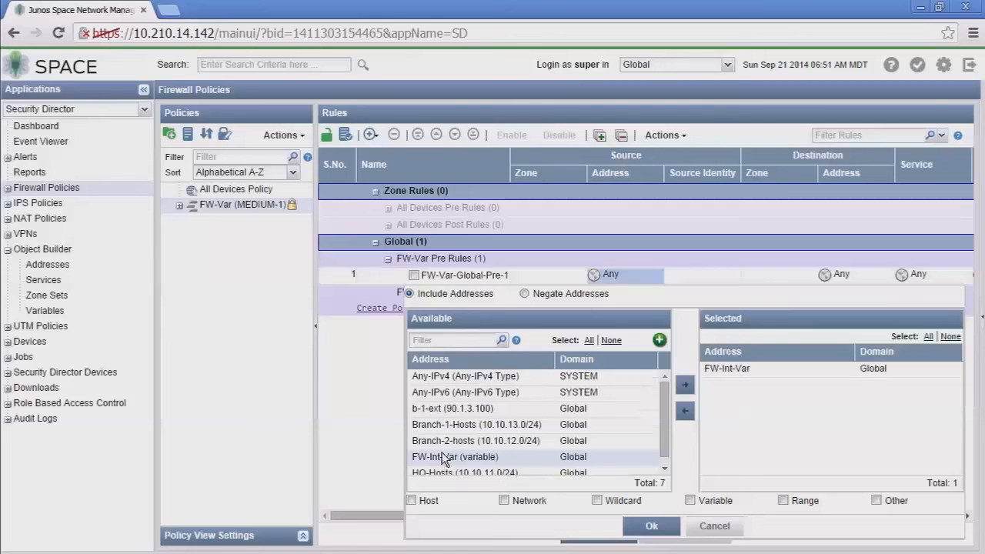
{"action": "left_click", "coordinate": [654, 526]}
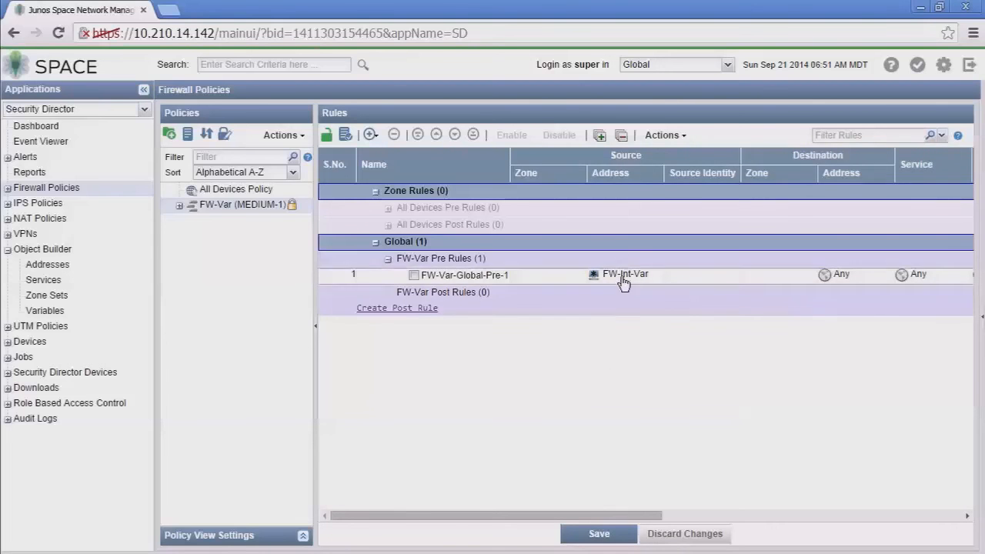
Step: Set the action of rule FW-Var-Global-Pre-1 to Permit and save the policy
{"action": "left_click_drag", "start_coordinate": [615, 515], "coordinate": [729, 514]}
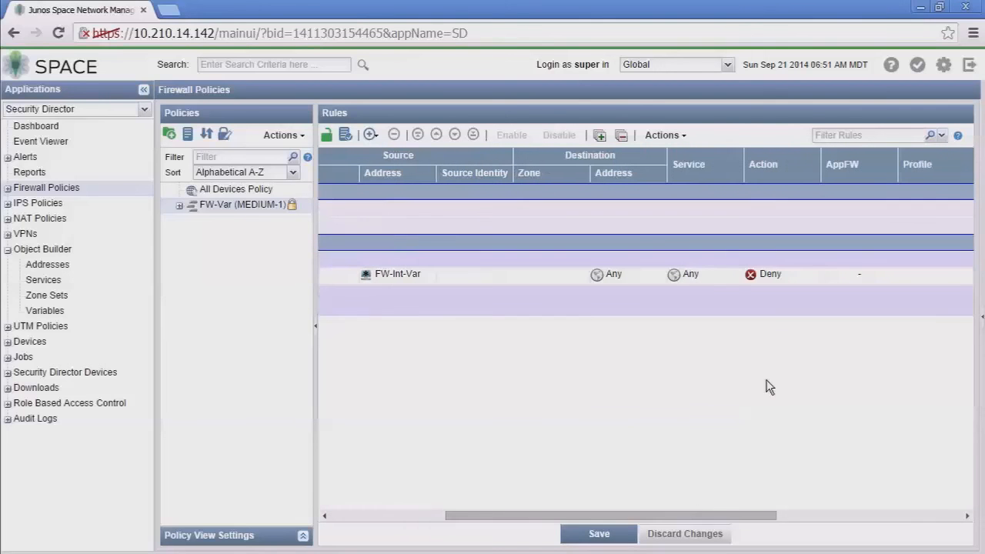
{"action": "left_click", "coordinate": [785, 286]}
{"action": "left_click", "coordinate": [779, 298]}
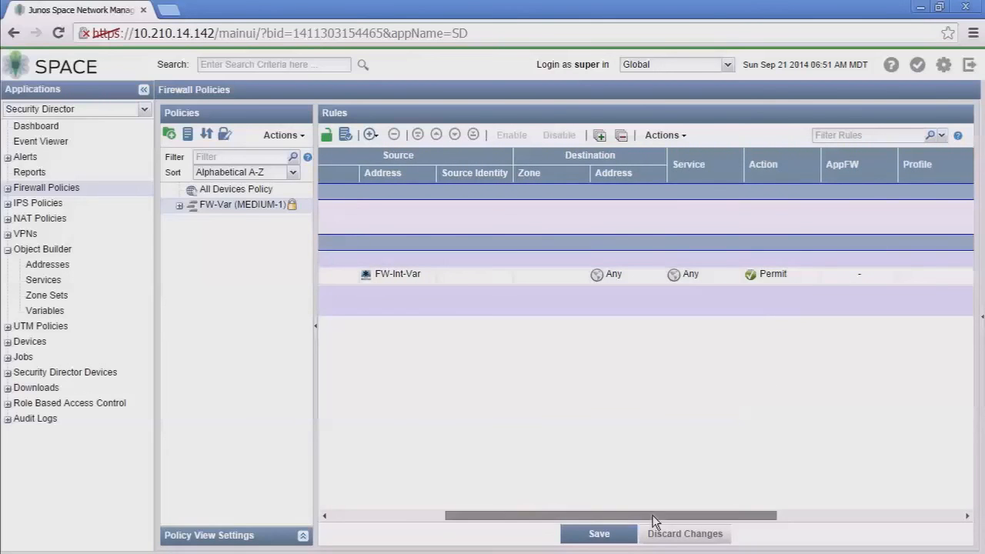
{"action": "left_click_drag", "start_coordinate": [651, 516], "coordinate": [595, 533]}
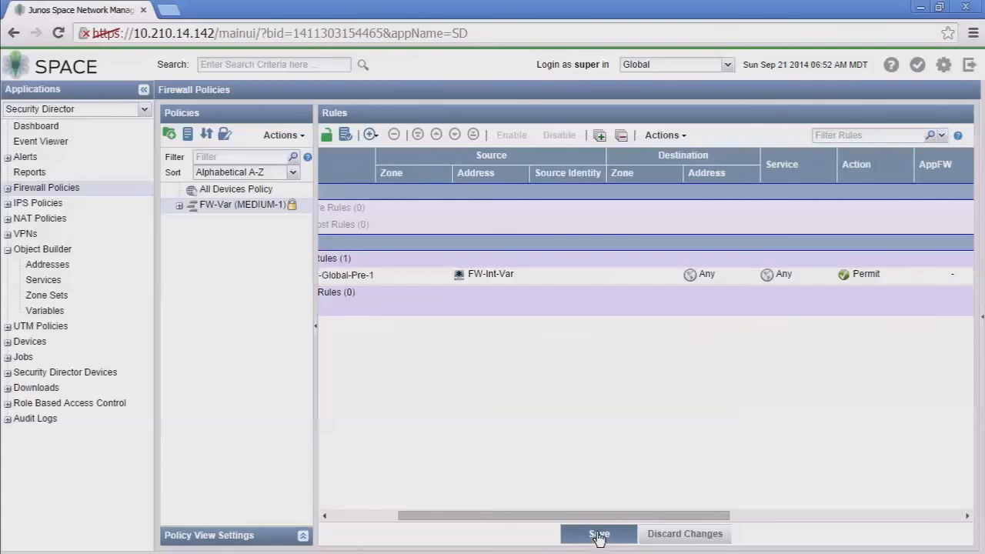
{"action": "left_click", "coordinate": [597, 534]}
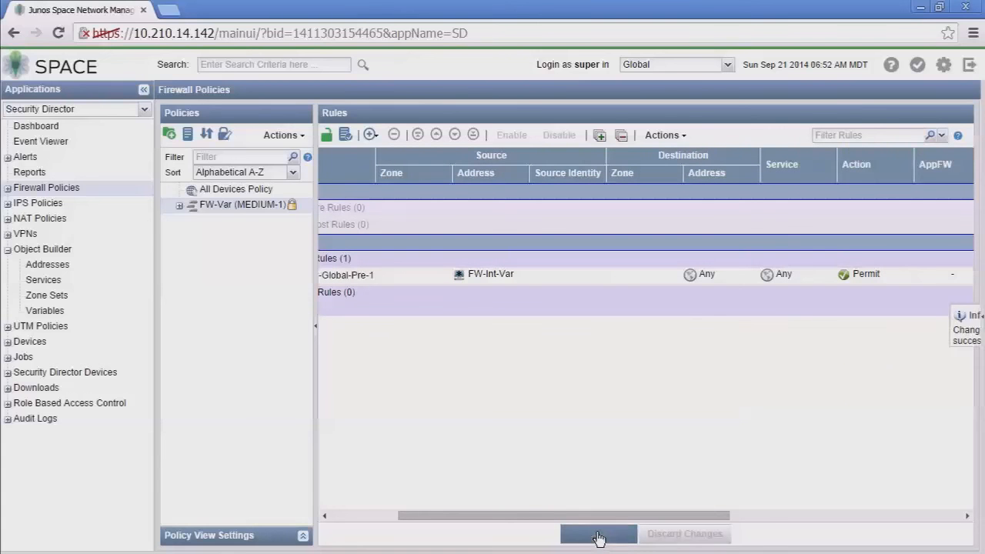
Step: Bring up publishing for the FW-Var policy and examine Branch-1's CLI configuration preview: address-book entry, source-address match and rule action
{"action": "right_click", "coordinate": [223, 210]}
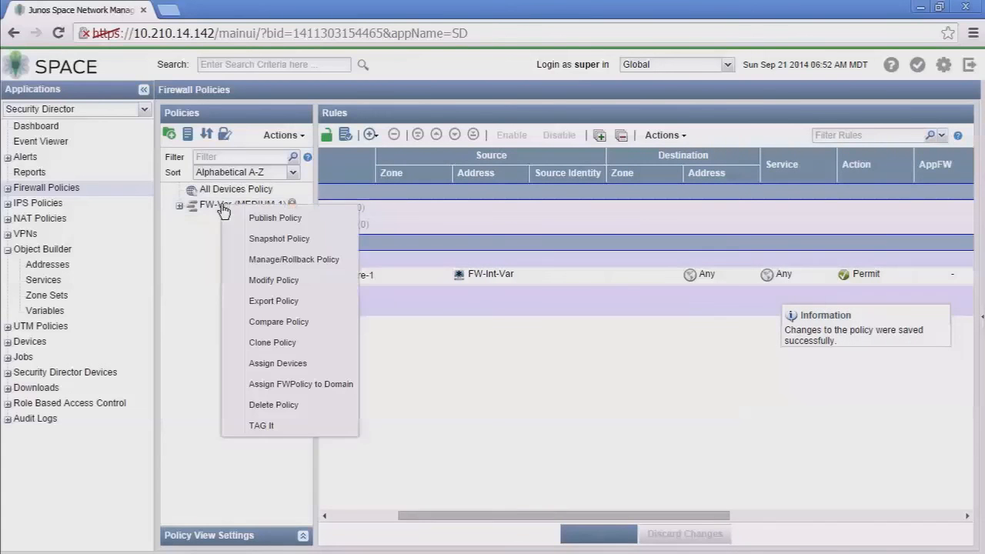
{"action": "left_click", "coordinate": [271, 219]}
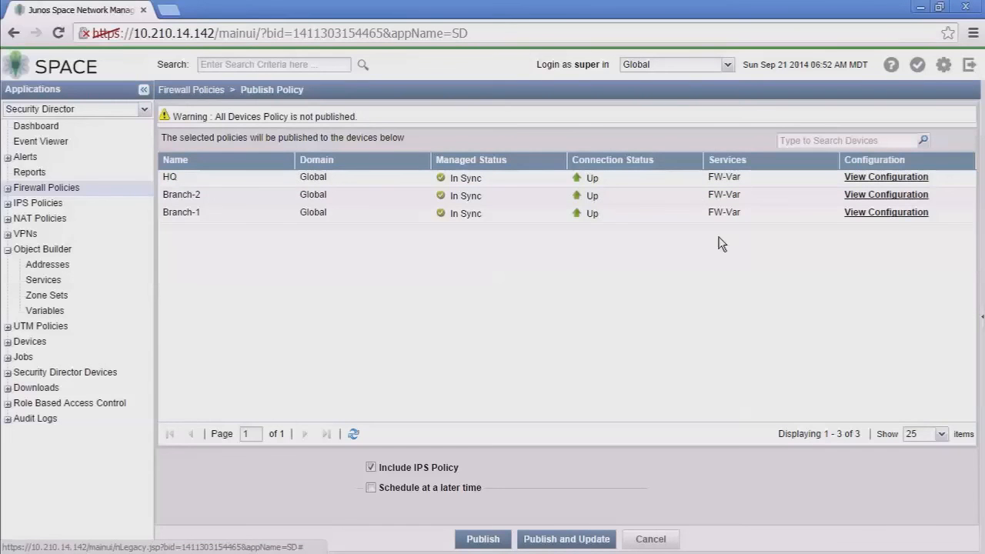
{"action": "left_click", "coordinate": [887, 213]}
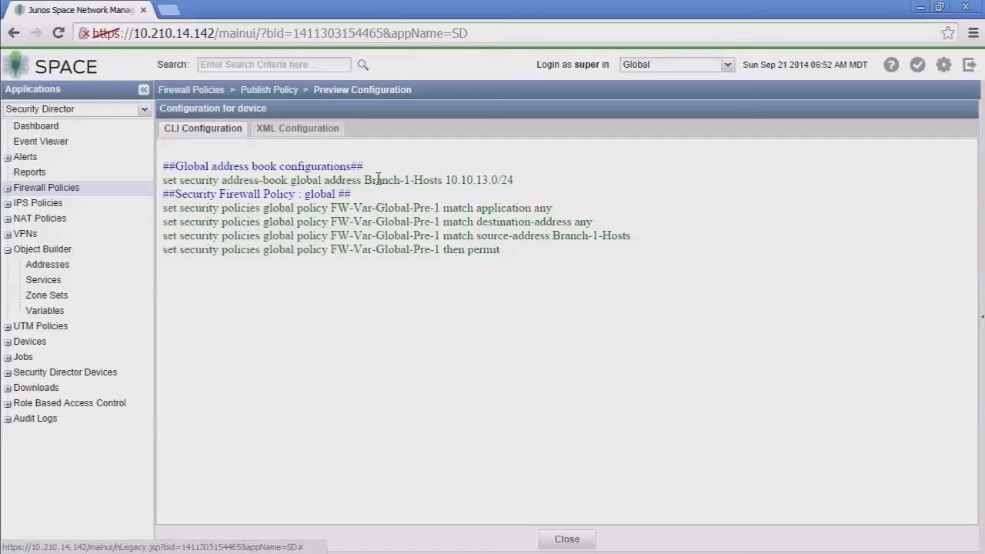
{"action": "left_click_drag", "start_coordinate": [364, 181], "coordinate": [443, 182]}
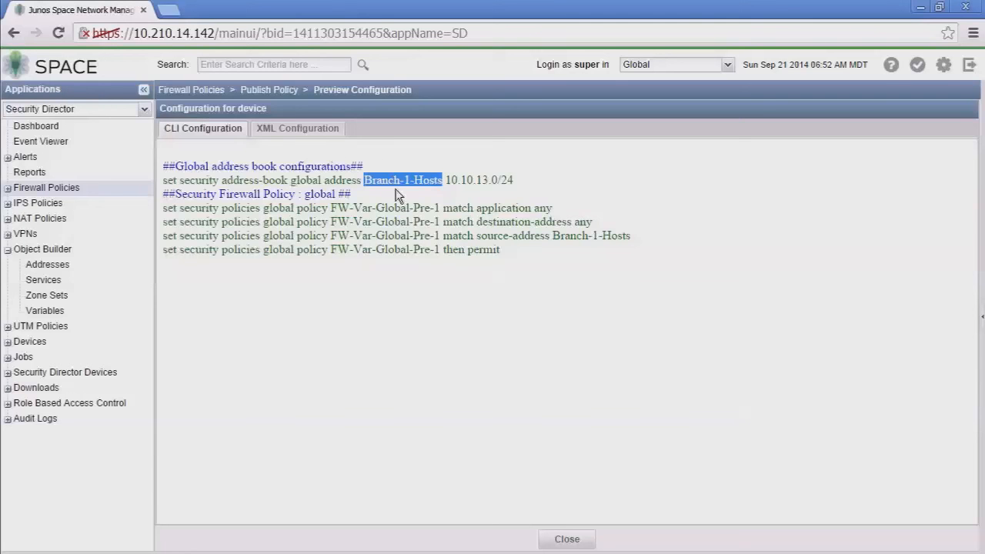
{"action": "left_click_drag", "start_coordinate": [446, 179], "coordinate": [511, 176]}
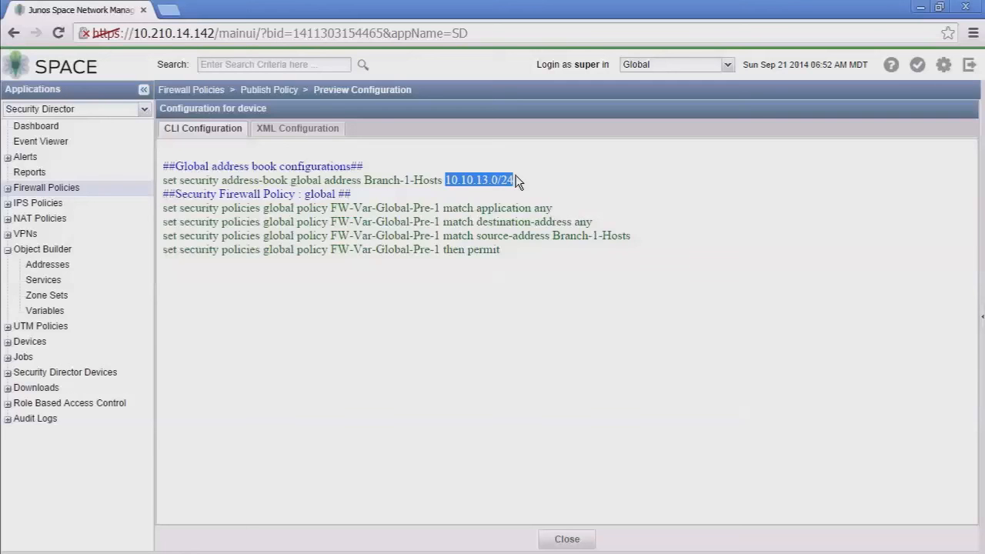
{"action": "left_click_drag", "start_coordinate": [517, 182], "coordinate": [366, 188]}
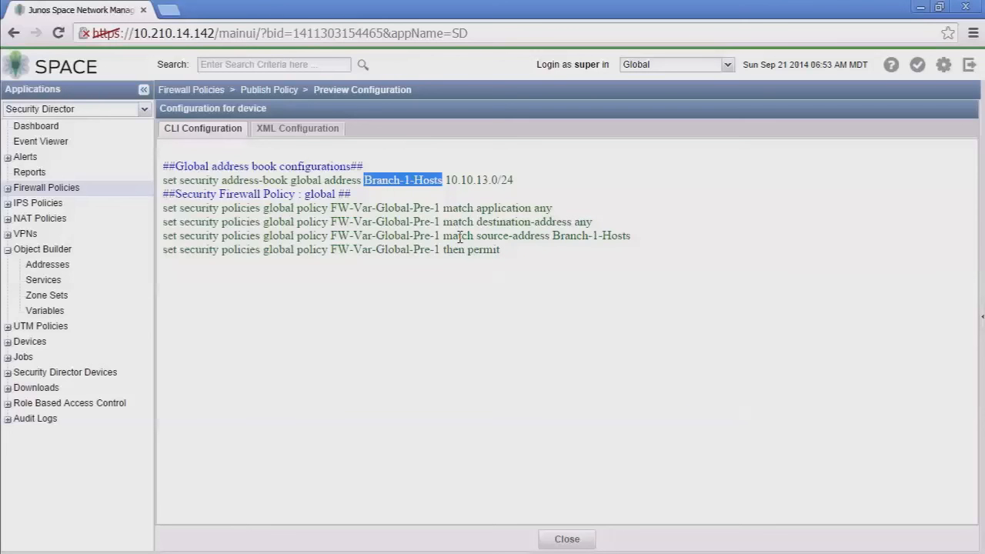
{"action": "left_click_drag", "start_coordinate": [444, 237], "coordinate": [632, 233]}
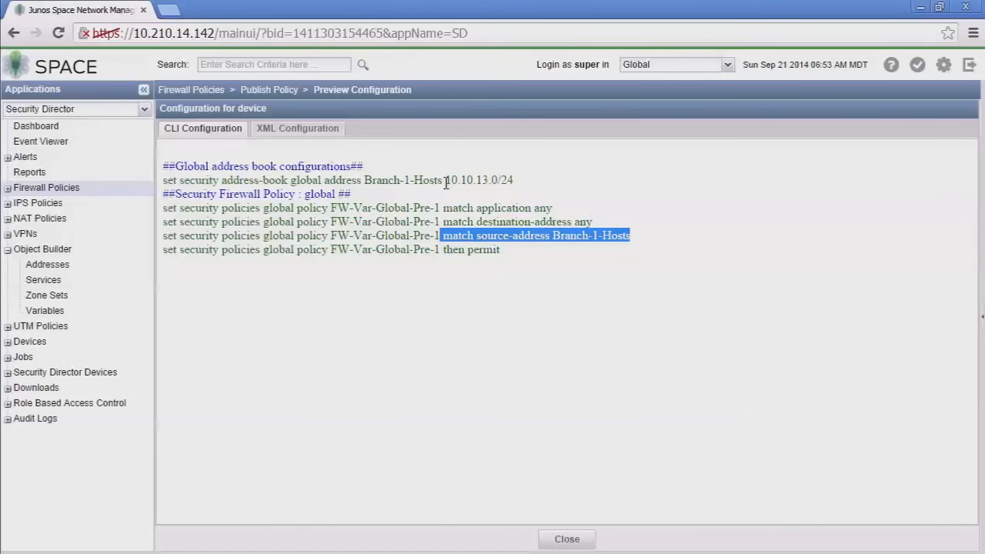
{"action": "left_click_drag", "start_coordinate": [444, 183], "coordinate": [365, 185]}
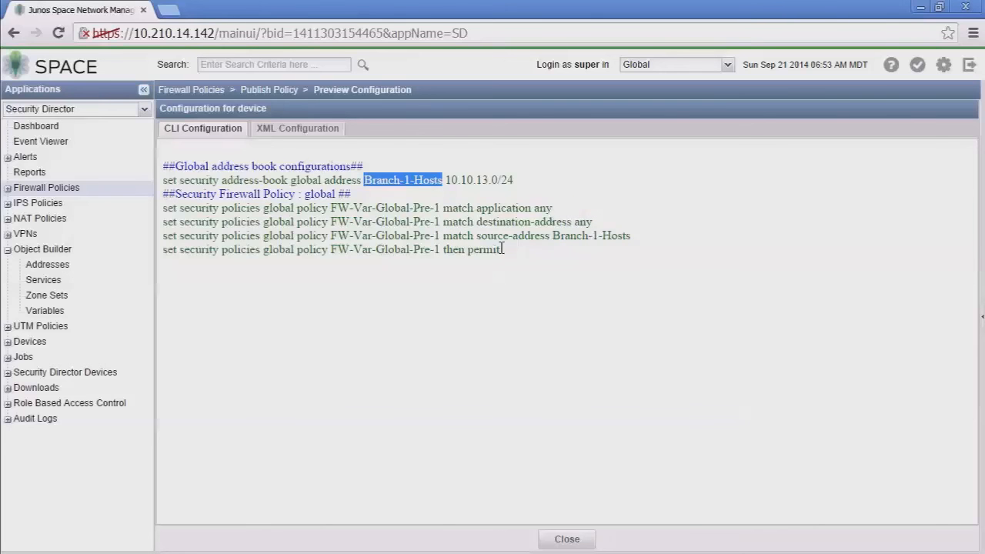
{"action": "left_click_drag", "start_coordinate": [494, 249], "coordinate": [467, 250]}
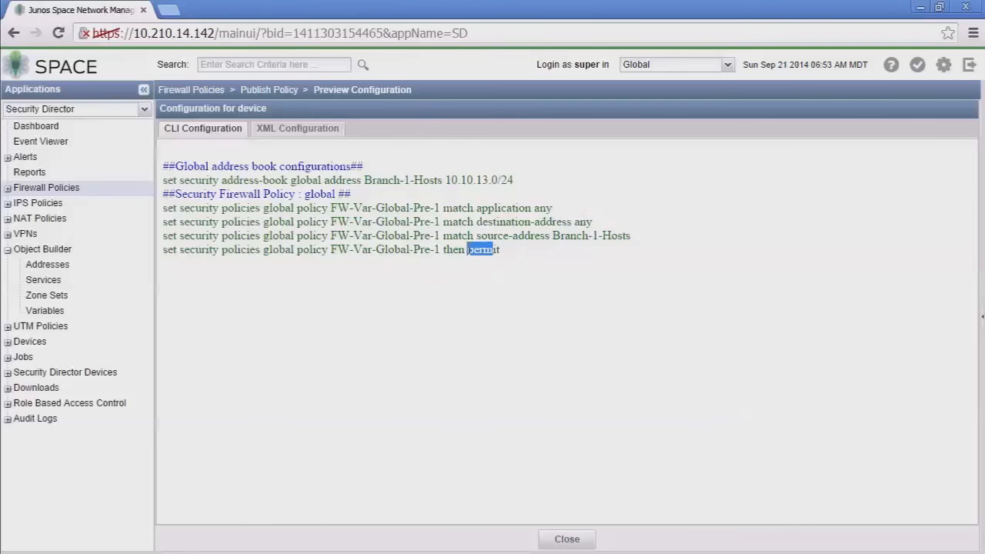
{"action": "left_click", "coordinate": [567, 538]}
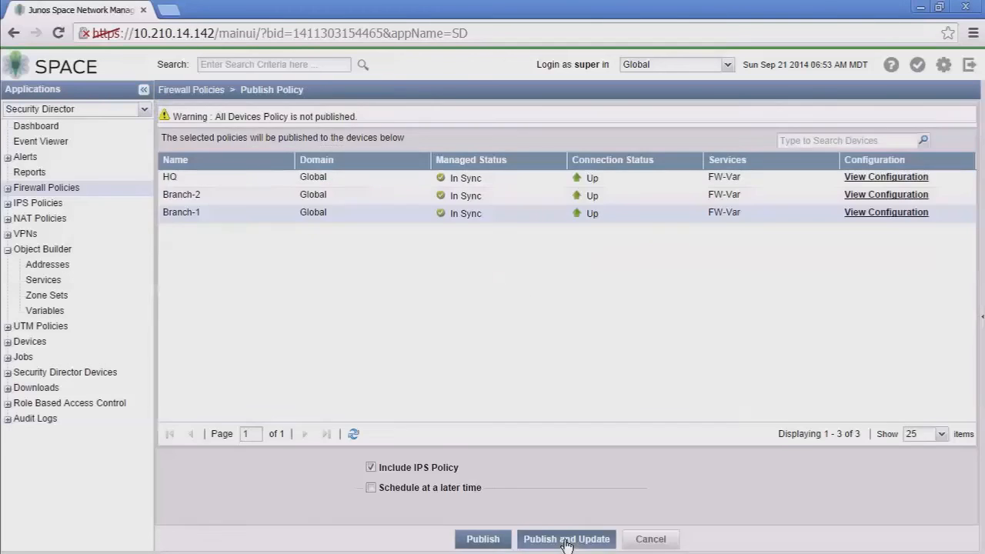
Step: Examine Branch-2's CLI configuration preview, checking its address-book entry, source-address match and rule action
{"action": "left_click", "coordinate": [859, 196]}
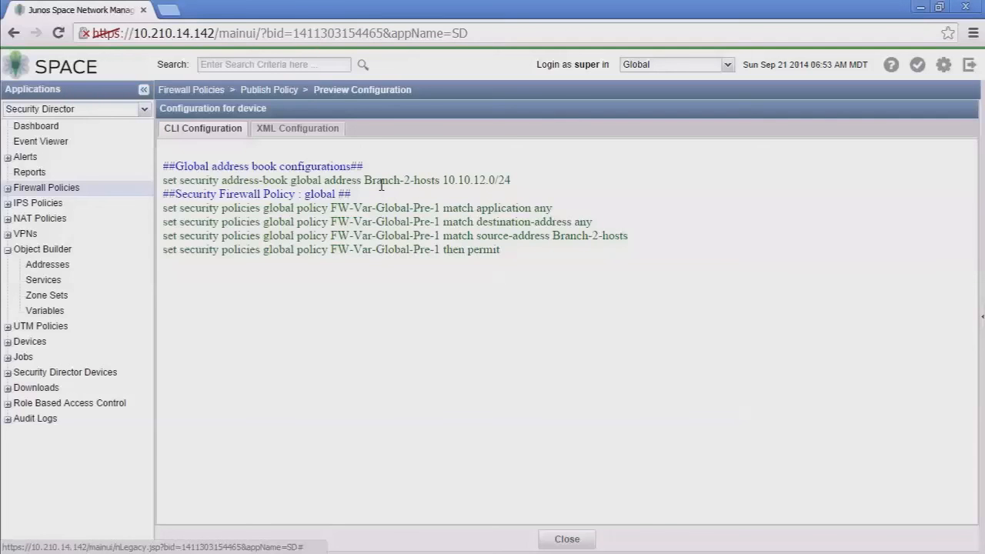
{"action": "left_click_drag", "start_coordinate": [365, 179], "coordinate": [442, 180]}
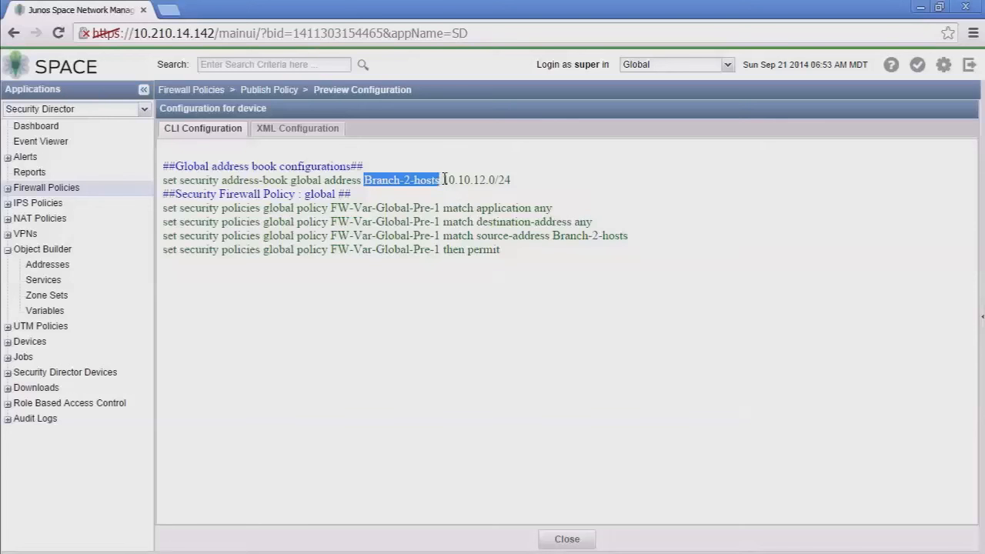
{"action": "left_click_drag", "start_coordinate": [442, 180], "coordinate": [511, 179]}
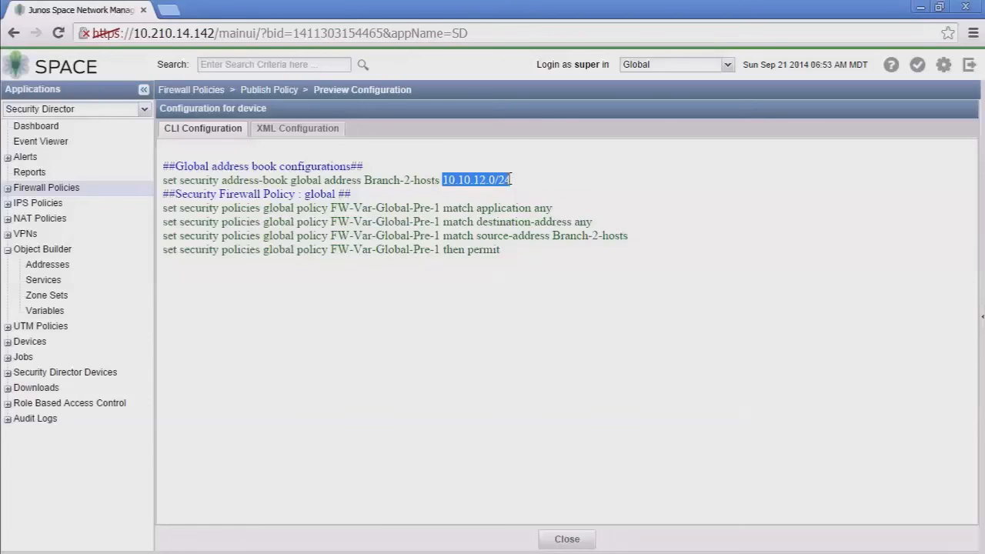
{"action": "left_click_drag", "start_coordinate": [442, 236], "coordinate": [638, 229]}
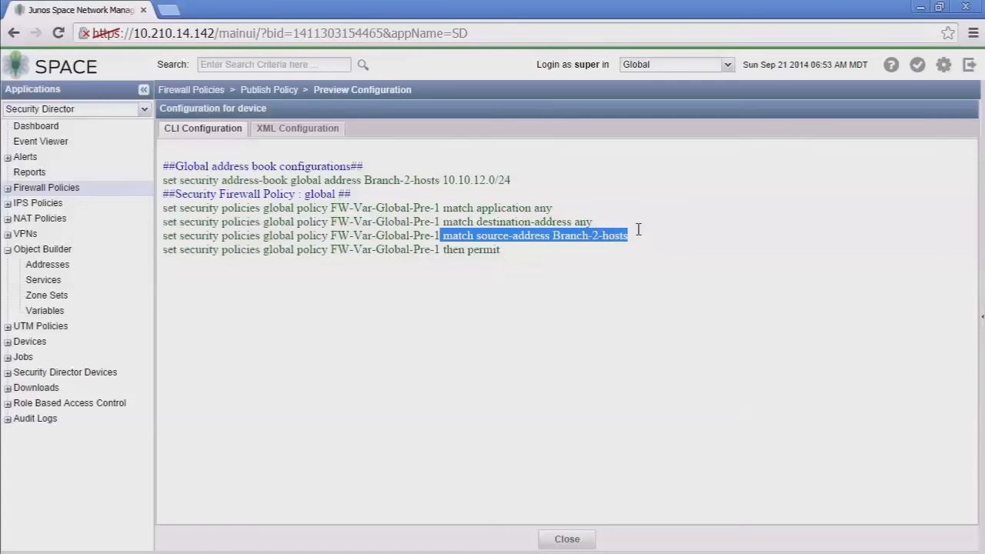
{"action": "double_click", "coordinate": [477, 250]}
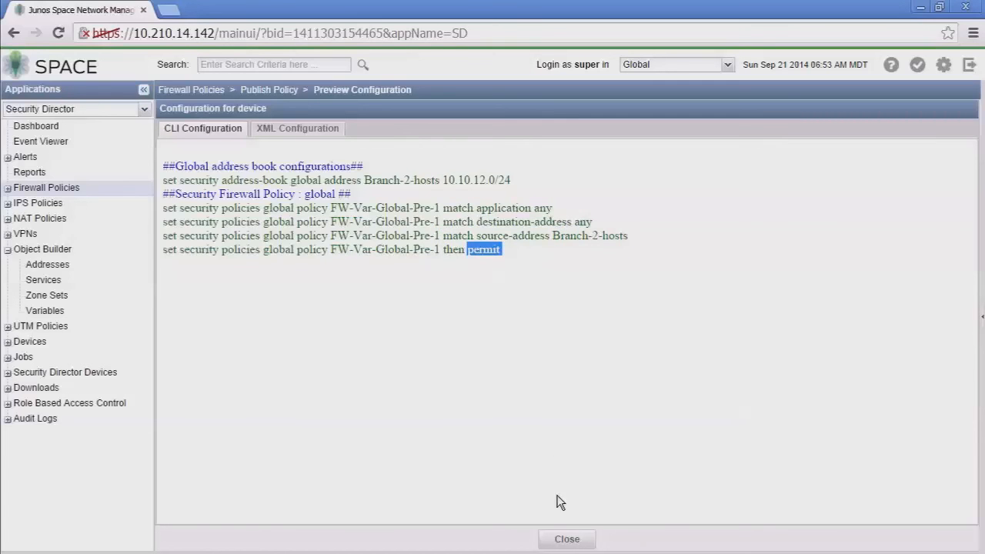
{"action": "left_click", "coordinate": [567, 539]}
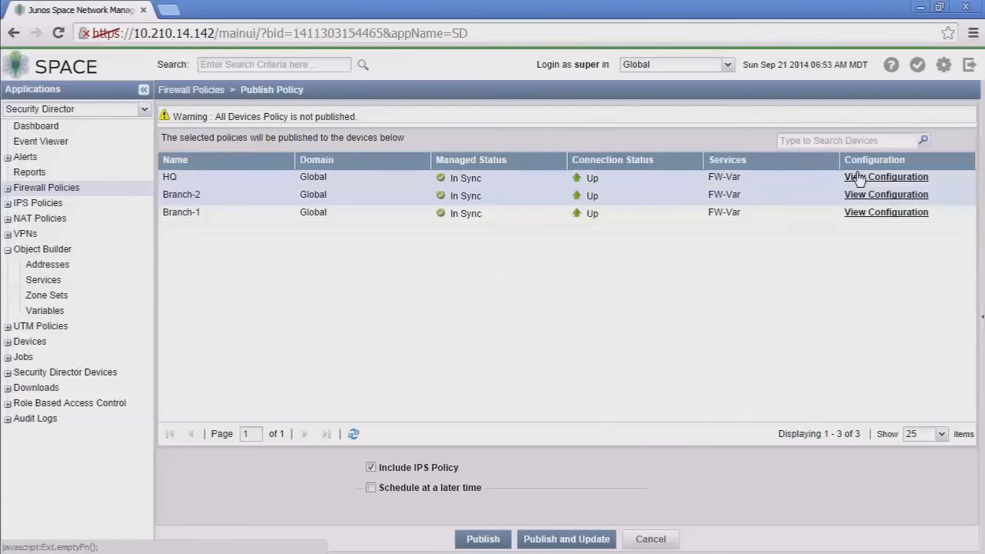
Step: Examine HQ's CLI configuration preview for its address-book entry, source-address match and rule action, and return to the firewall policies
{"action": "left_click", "coordinate": [858, 178]}
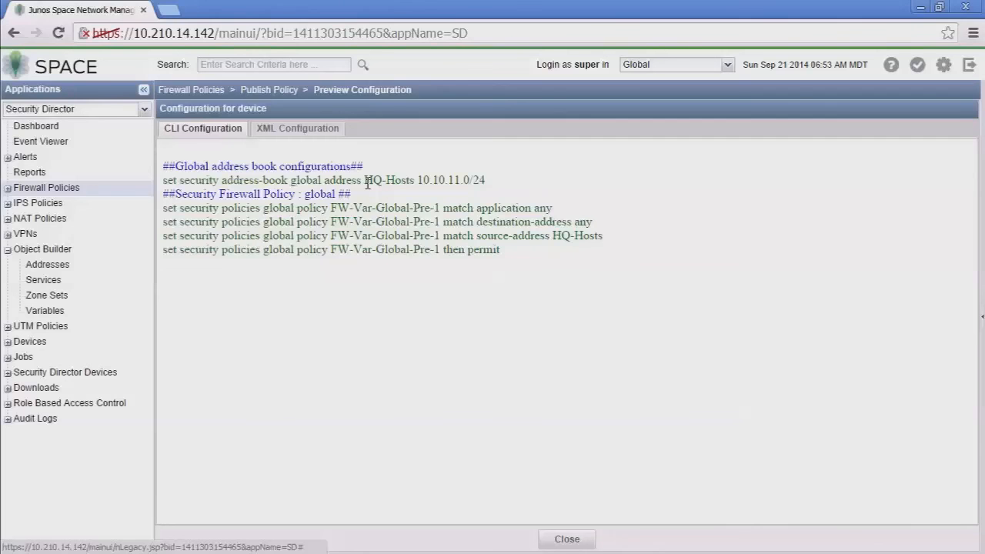
{"action": "left_click_drag", "start_coordinate": [365, 180], "coordinate": [415, 185]}
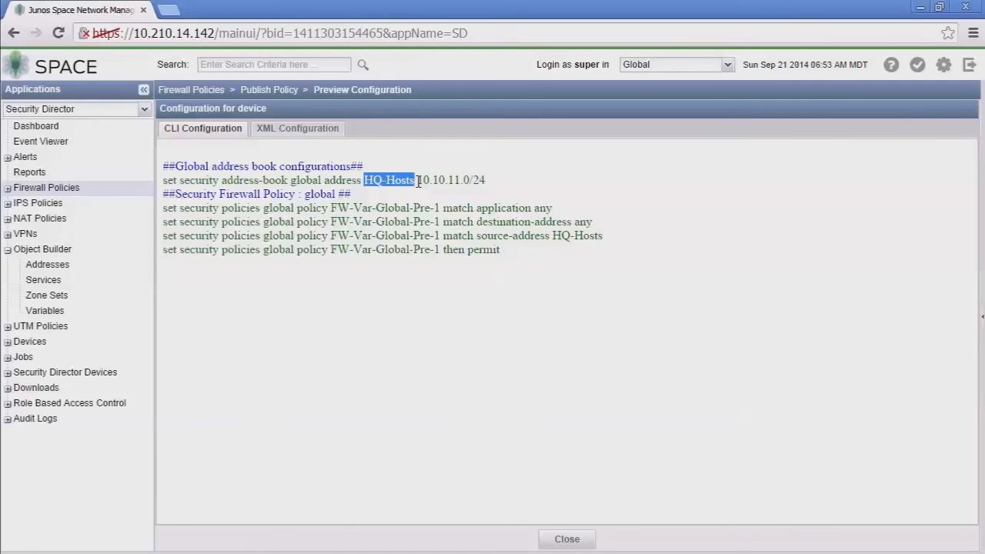
{"action": "left_click_drag", "start_coordinate": [417, 181], "coordinate": [492, 180]}
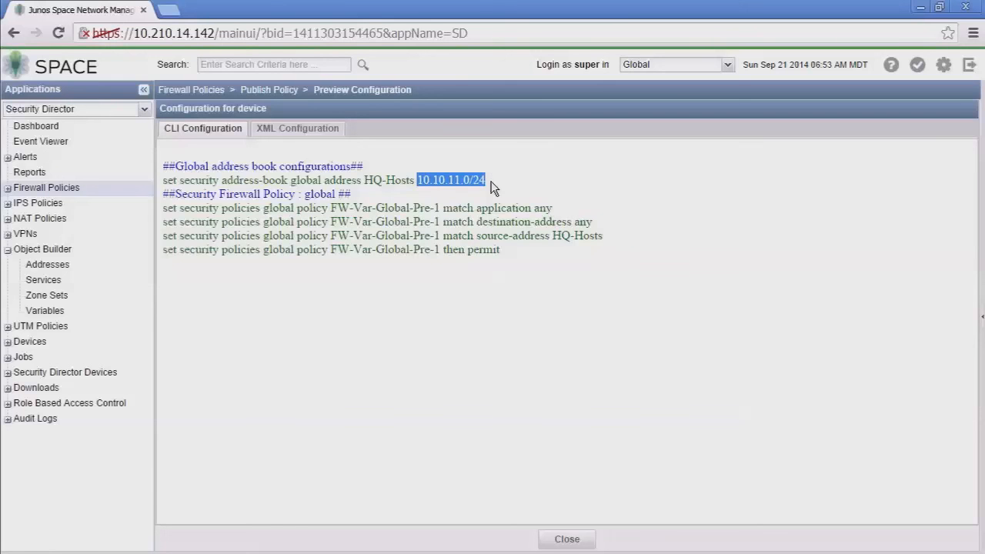
{"action": "left_click", "coordinate": [446, 236]}
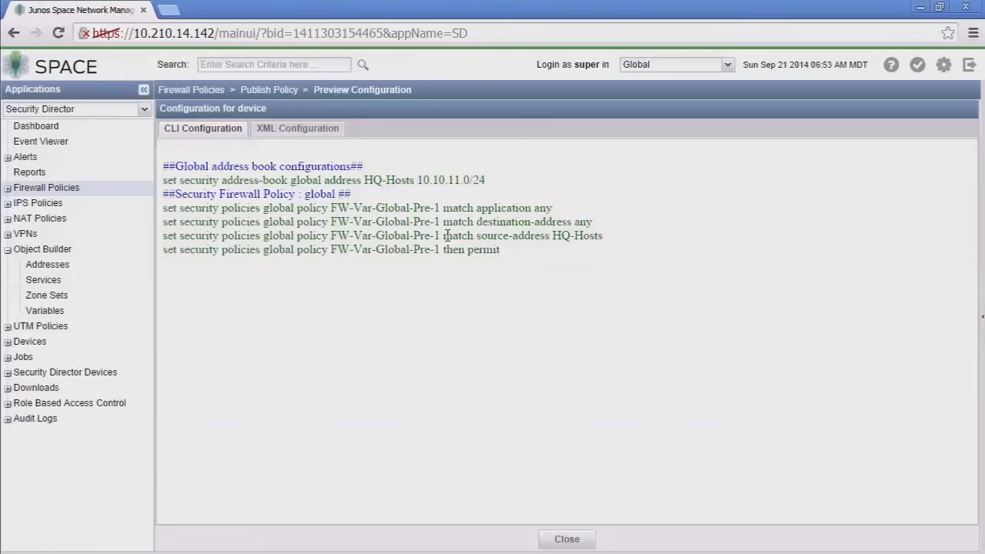
{"action": "left_click_drag", "start_coordinate": [446, 236], "coordinate": [605, 235]}
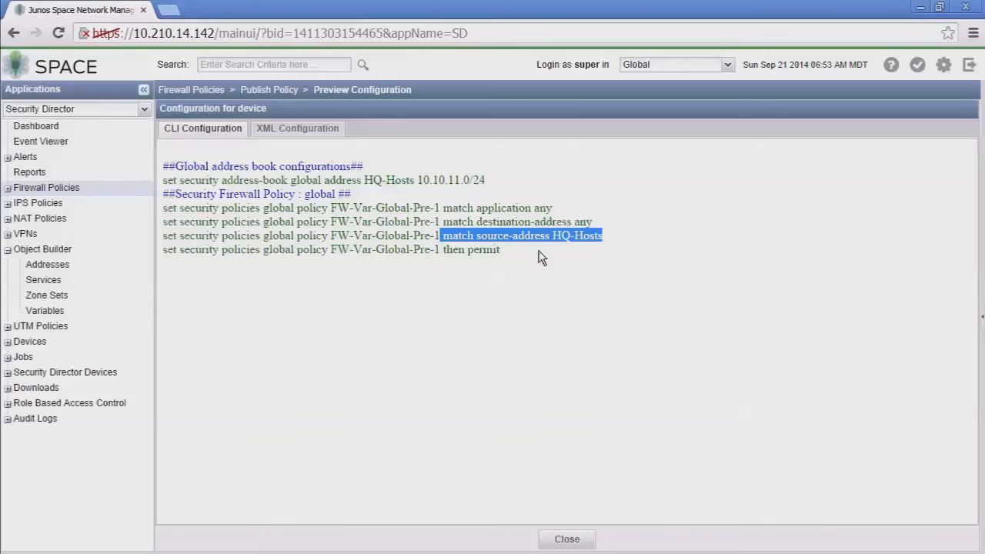
{"action": "double_click", "coordinate": [471, 250]}
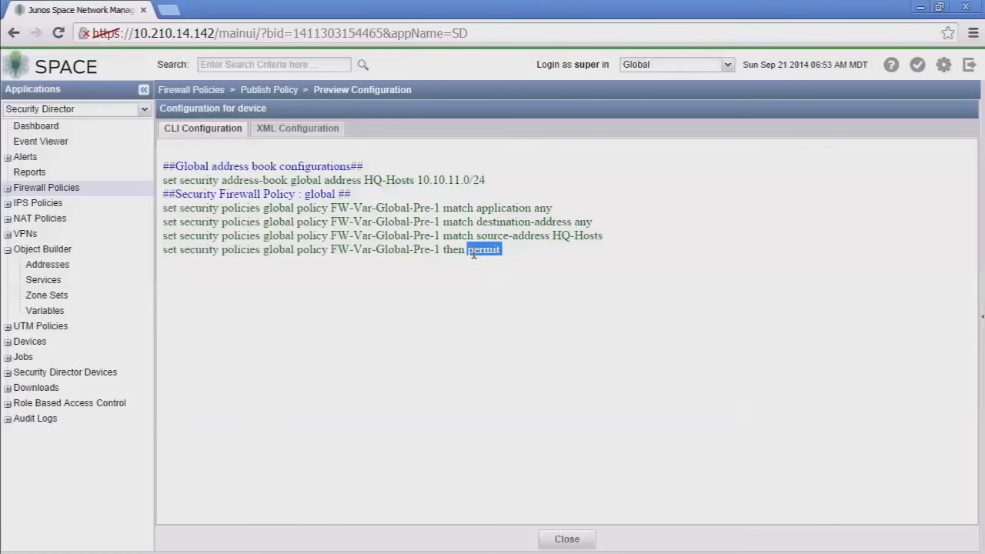
{"action": "left_click", "coordinate": [577, 539]}
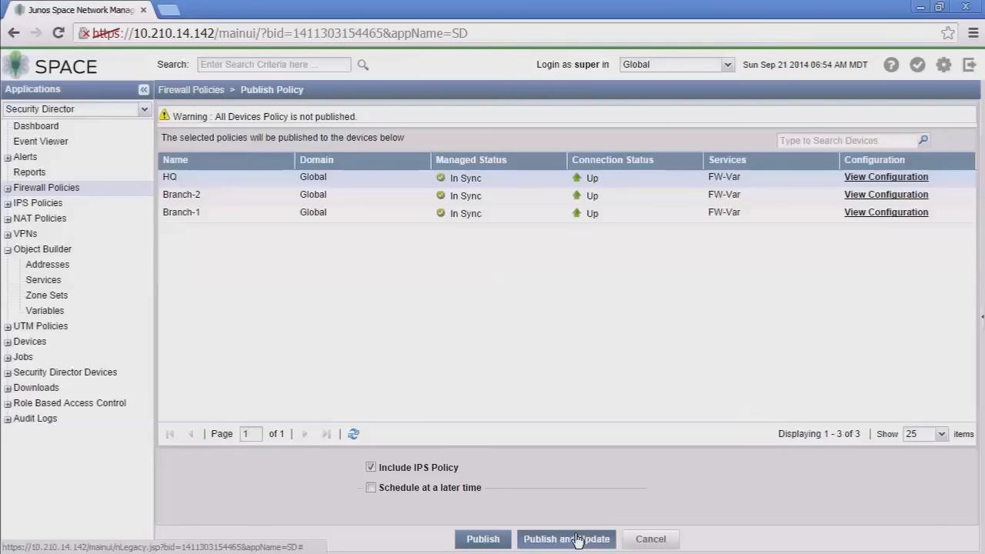
{"action": "left_click", "coordinate": [577, 539]}
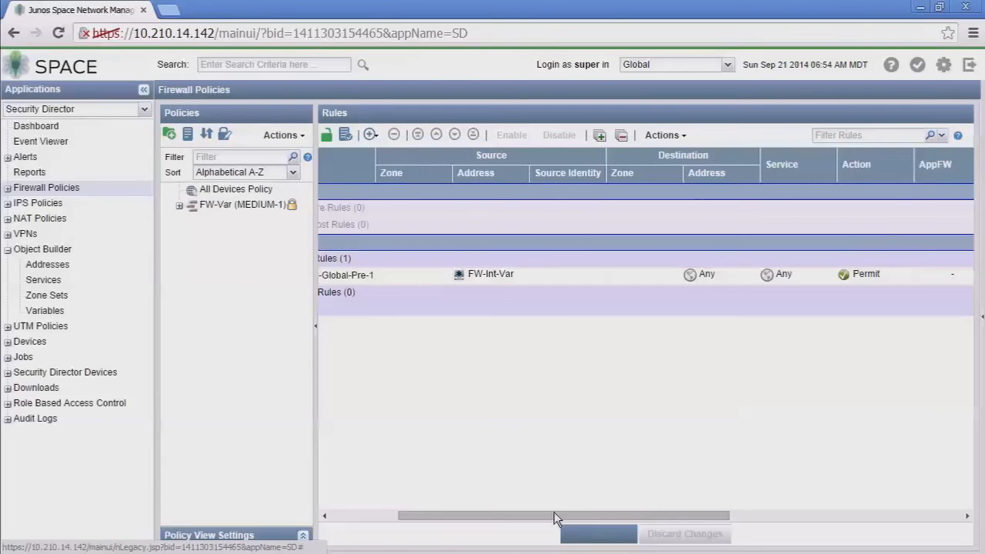
Step: Delete the HQ context value from the address variable FW-Int-Var and save the modified variable definition
{"action": "left_click_drag", "start_coordinate": [578, 517], "coordinate": [454, 525]}
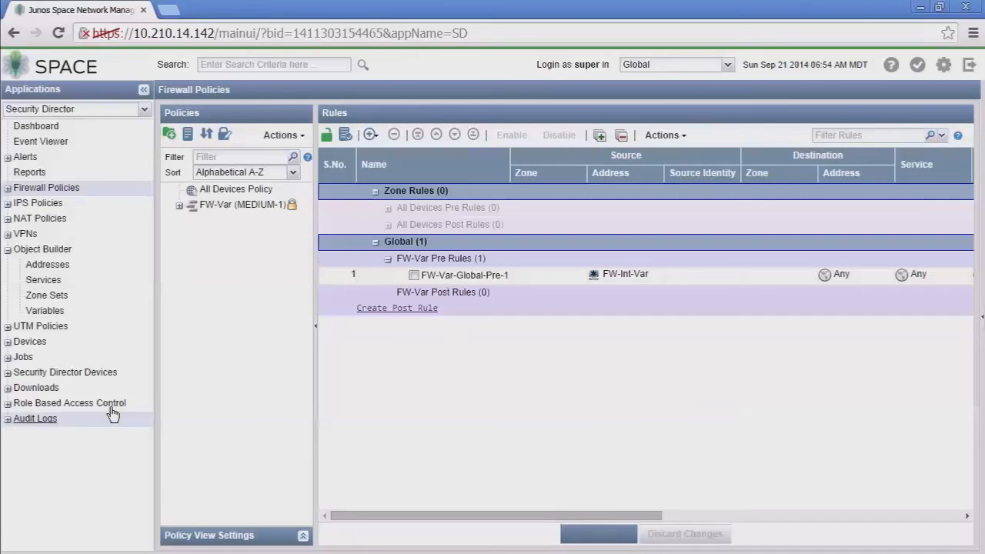
{"action": "left_click", "coordinate": [44, 310]}
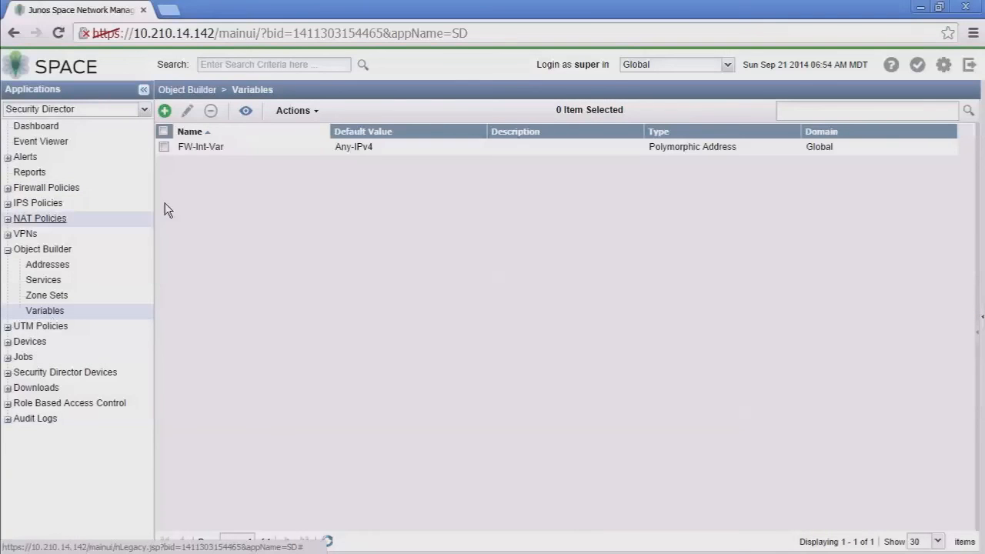
{"action": "left_click", "coordinate": [164, 146]}
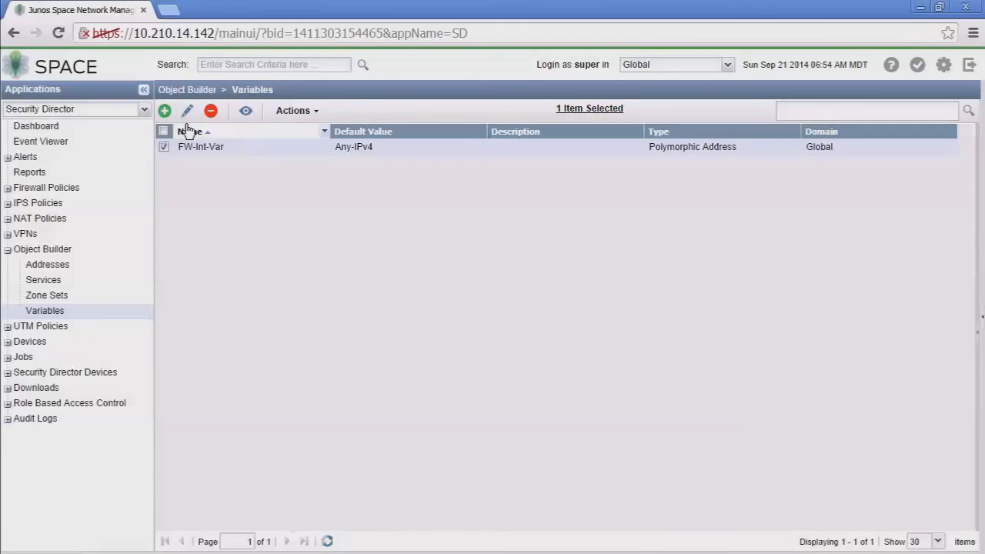
{"action": "left_click", "coordinate": [189, 113]}
{"action": "left_click", "coordinate": [327, 357]}
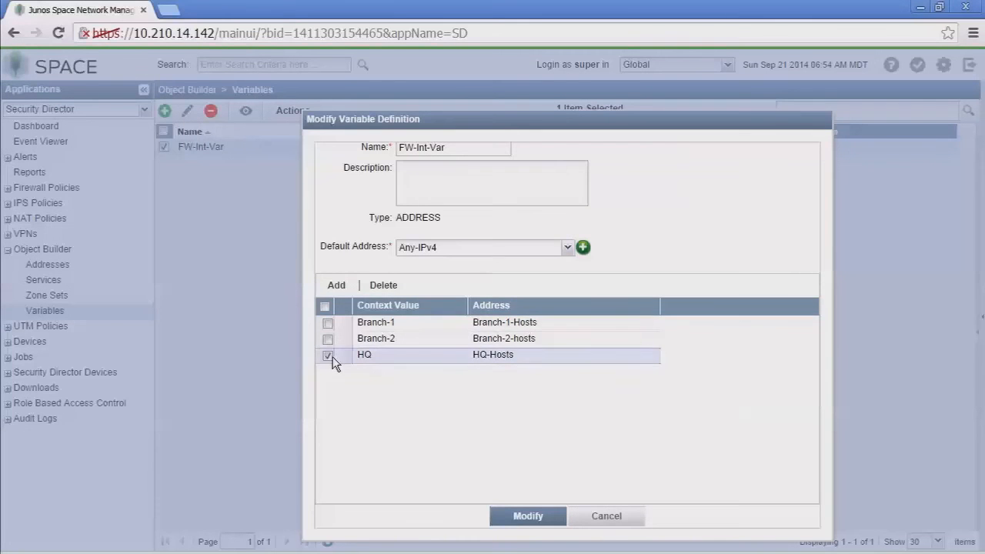
{"action": "left_click", "coordinate": [377, 287]}
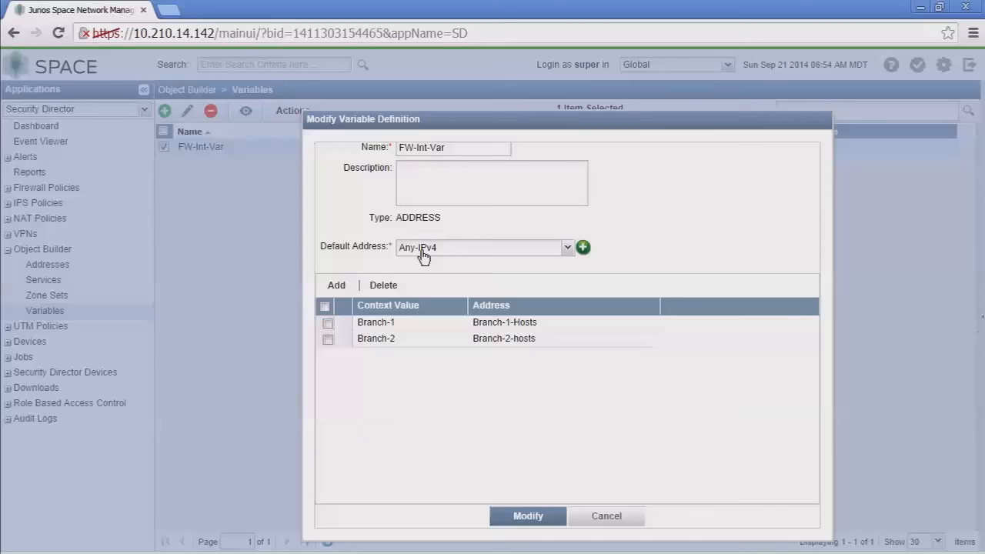
{"action": "left_click", "coordinate": [528, 516]}
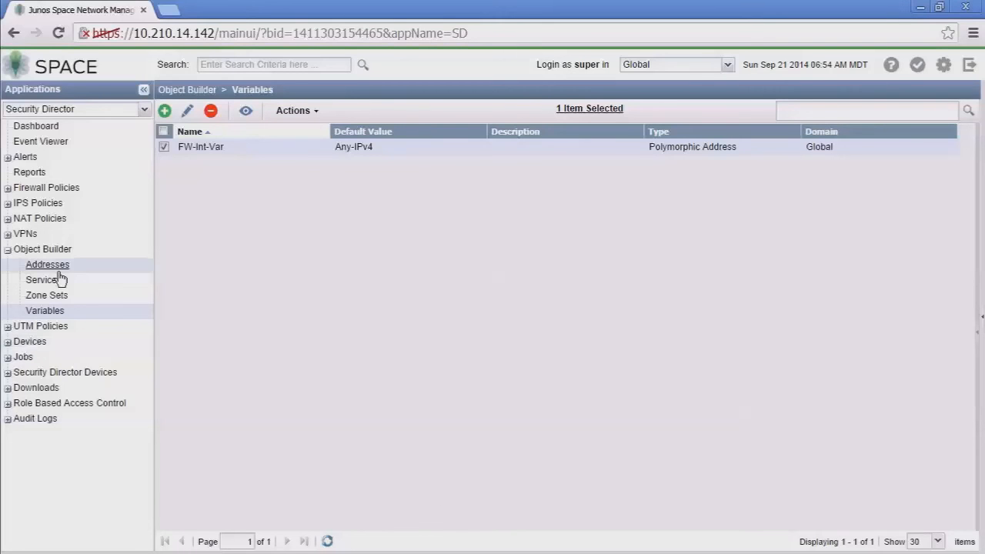
Step: Check the source address variable in the FW-Var policy's global rule and bring up publishing for the policy again
{"action": "left_click", "coordinate": [35, 187]}
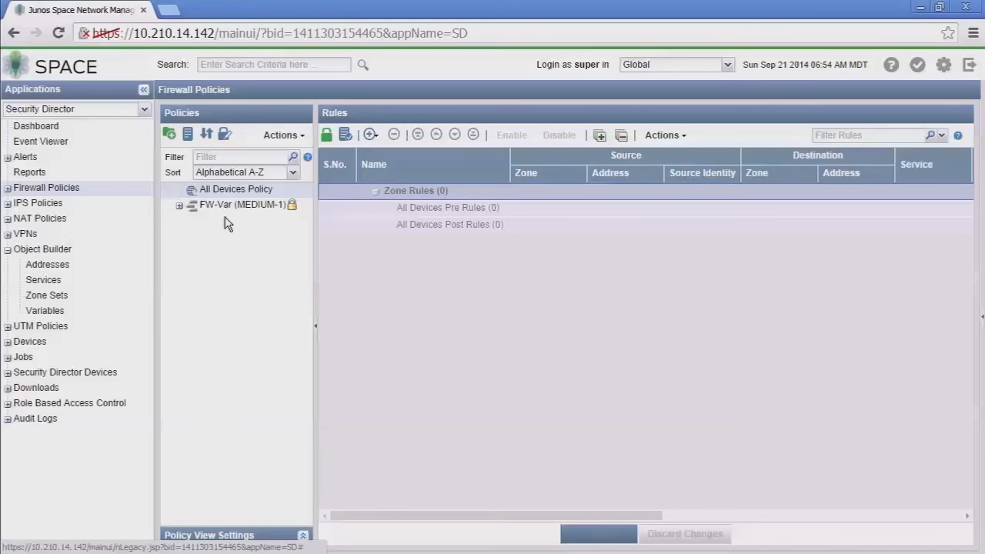
{"action": "mouse_move", "coordinate": [234, 214]}
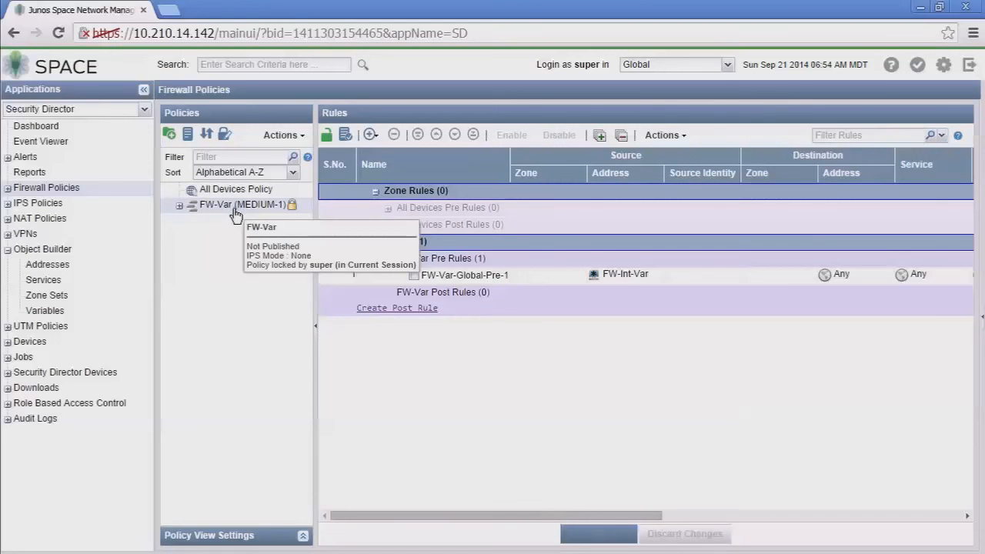
{"action": "mouse_move", "coordinate": [624, 282]}
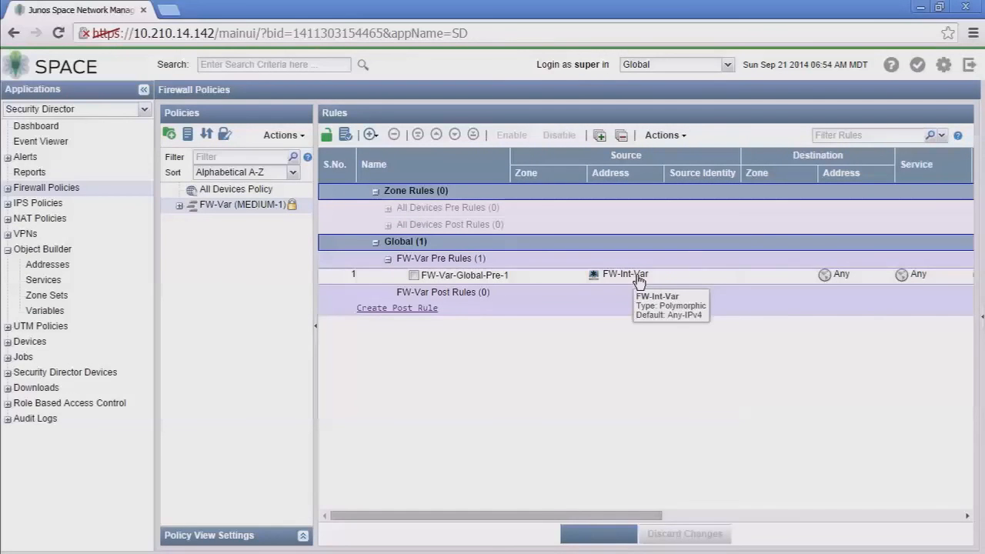
{"action": "right_click", "coordinate": [219, 207]}
{"action": "left_click", "coordinate": [246, 223]}
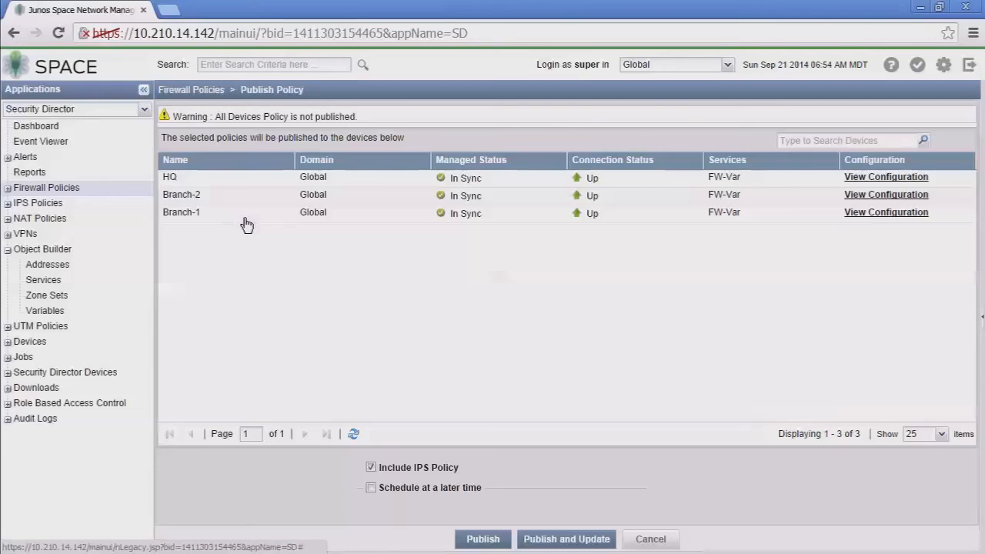
Step: Examine the address-book and global policy lines in Branch-1's regenerated CLI configuration, and return to the publish device list
{"action": "left_click", "coordinate": [869, 216]}
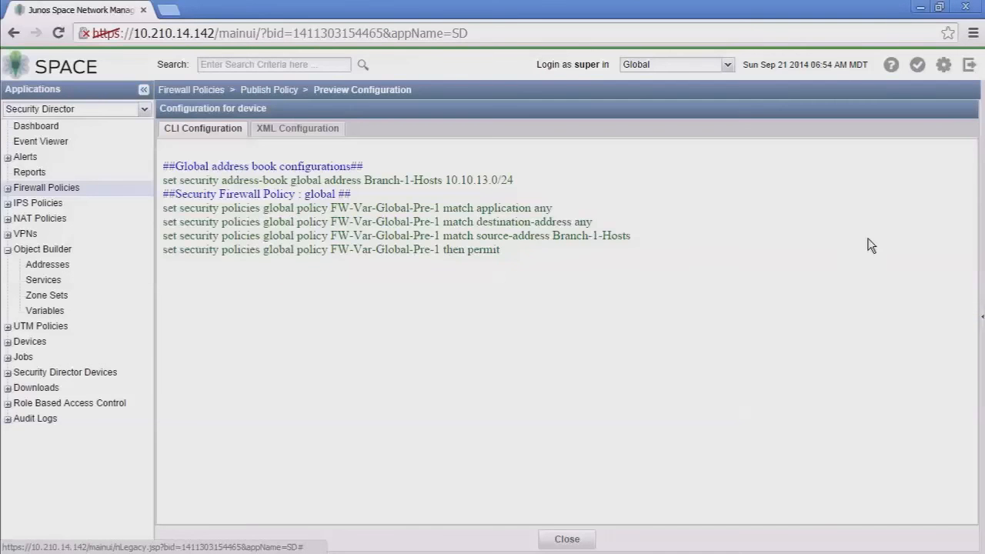
{"action": "left_click_drag", "start_coordinate": [364, 180], "coordinate": [618, 248]}
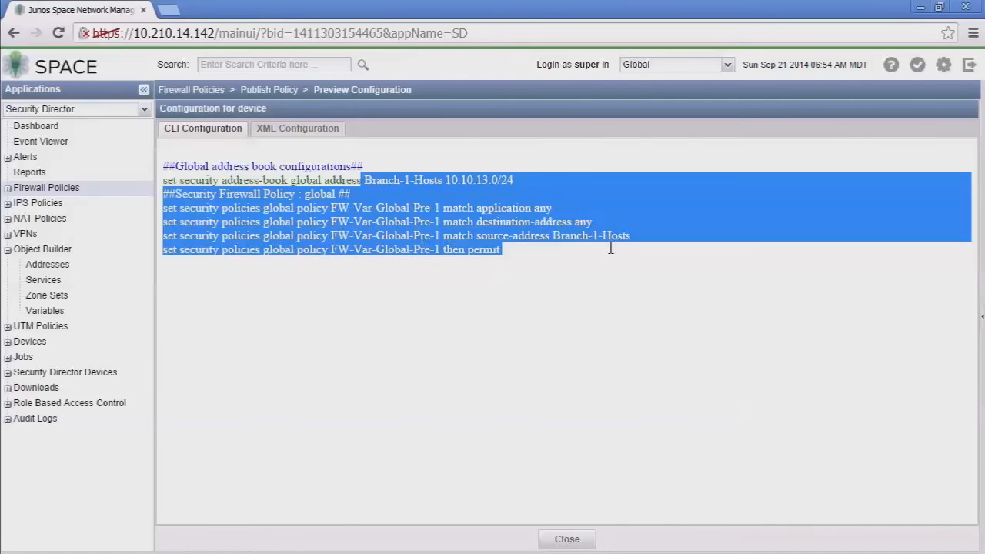
{"action": "left_click", "coordinate": [603, 279]}
{"action": "left_click", "coordinate": [589, 537]}
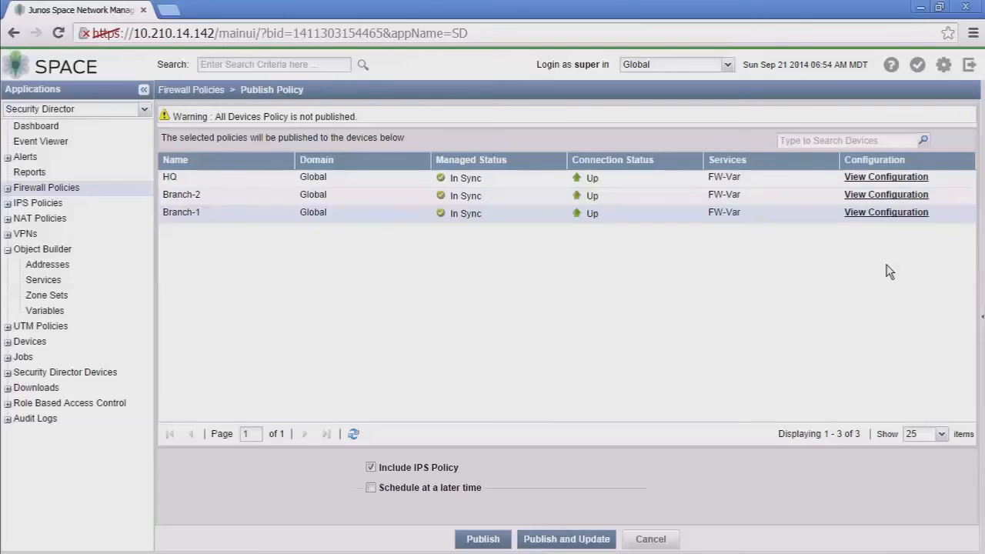
Step: Examine the address-book and global policy lines in Branch-2's regenerated CLI configuration, and return to the publish device list
{"action": "left_click", "coordinate": [885, 197]}
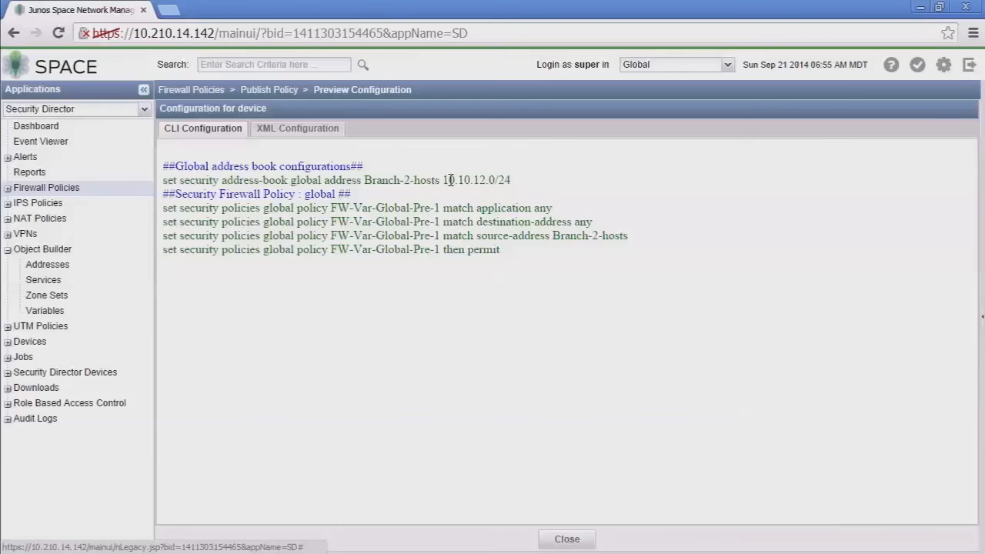
{"action": "left_click_drag", "start_coordinate": [363, 180], "coordinate": [627, 246]}
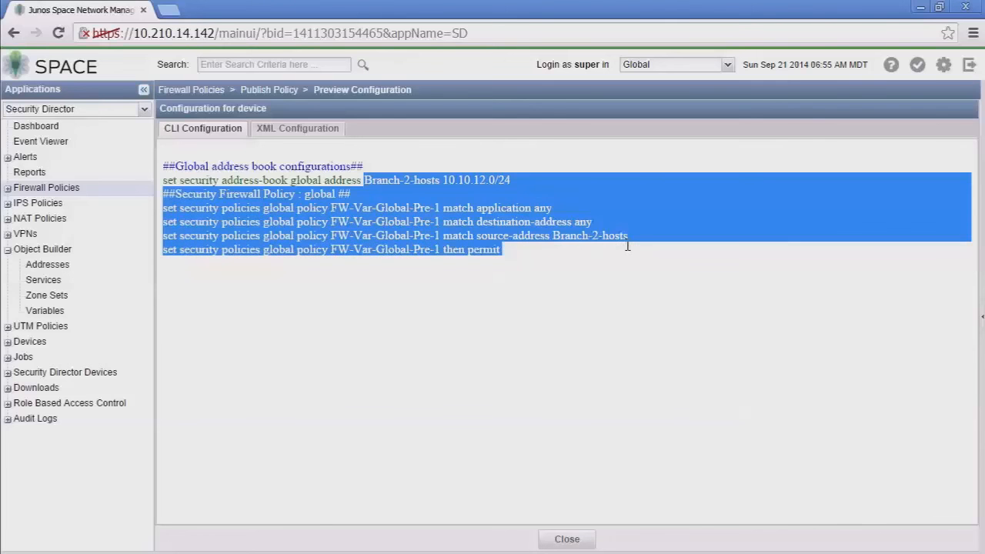
{"action": "left_click", "coordinate": [627, 247]}
{"action": "left_click", "coordinate": [567, 539]}
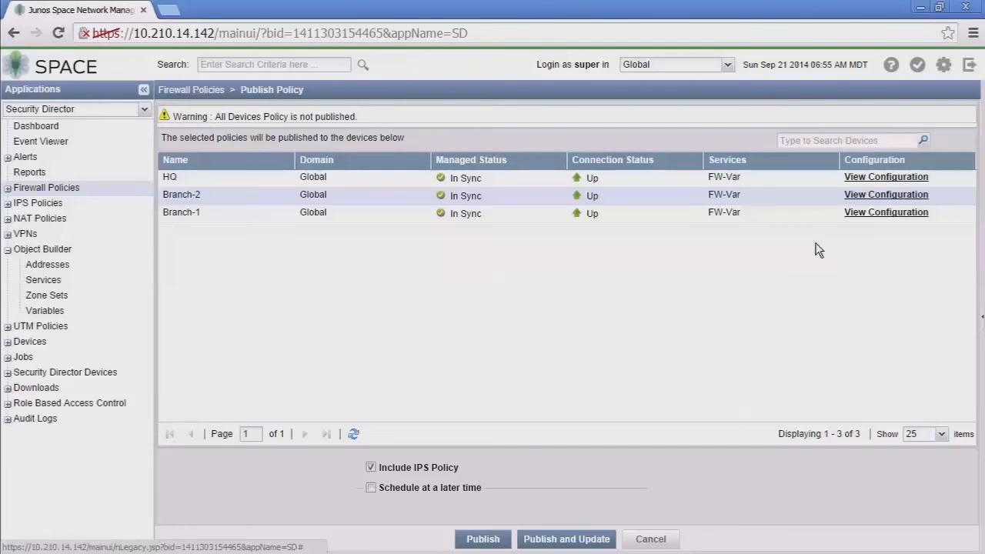
Step: Examine which source address HQ's CLI configuration preview matches without its own context value, and close the preview
{"action": "left_click", "coordinate": [866, 182]}
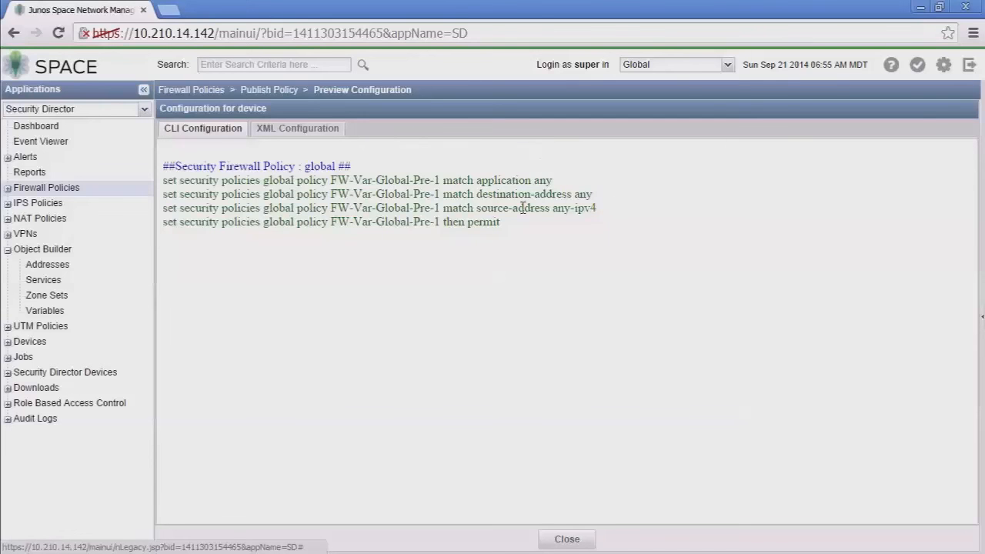
{"action": "left_click_drag", "start_coordinate": [439, 207], "coordinate": [603, 207]}
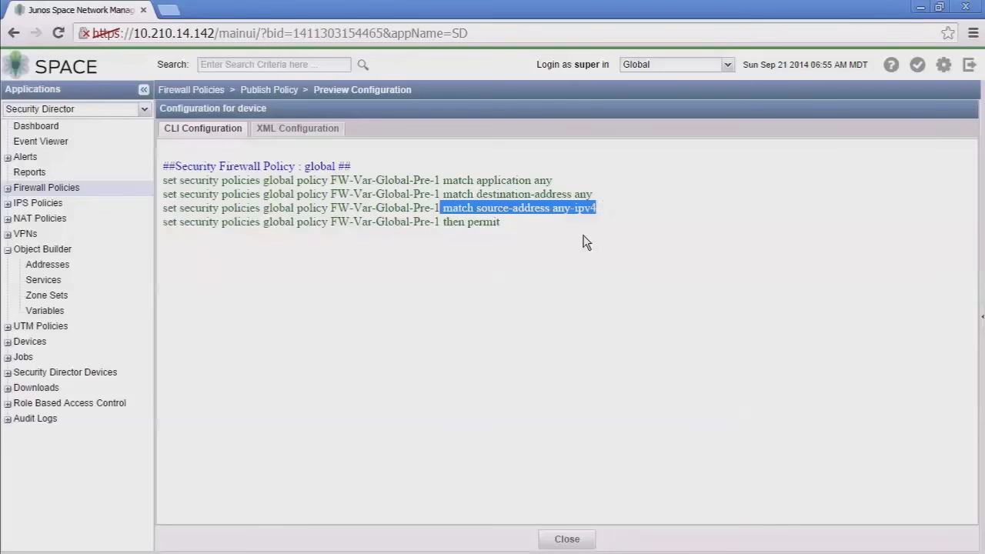
{"action": "left_click", "coordinate": [545, 546]}
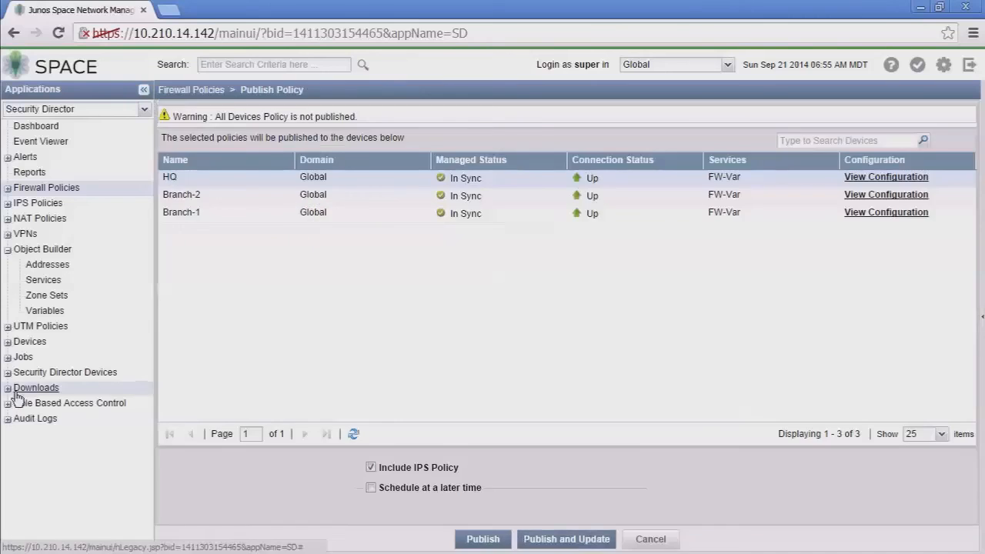